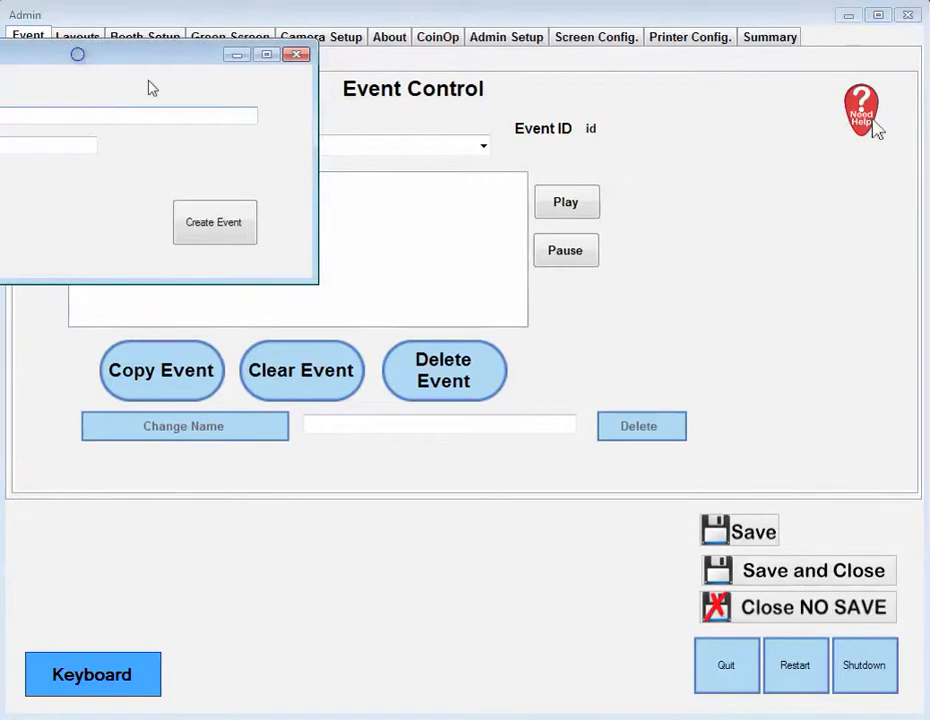
- Create a new event named "Test Event"
left_click_drag(77, 54, 453, 206)
left_click(397, 259)
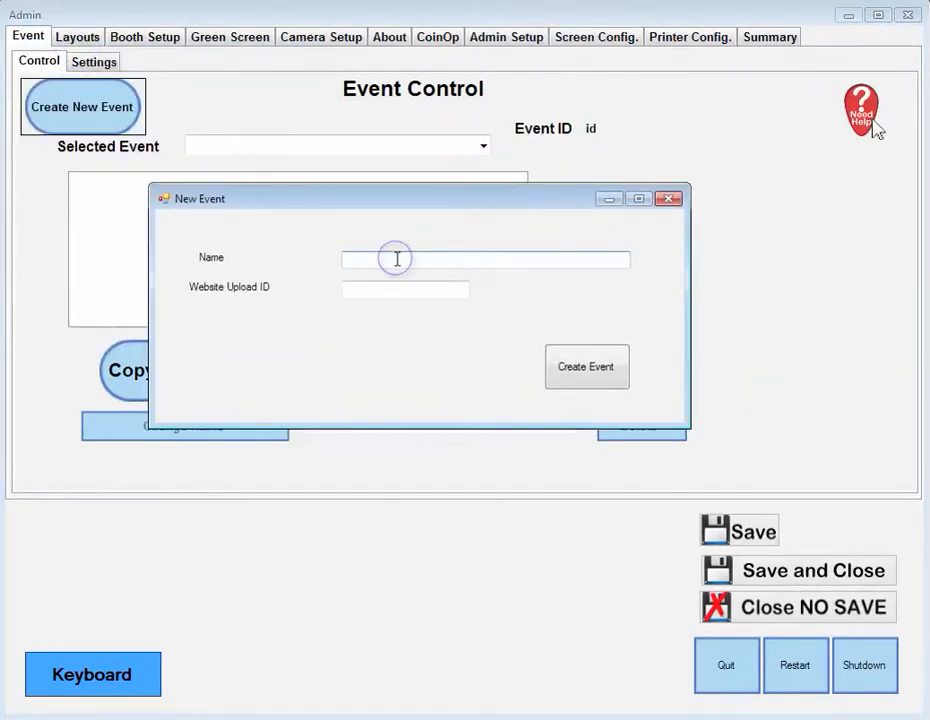
type("Test Event")
left_click(585, 372)
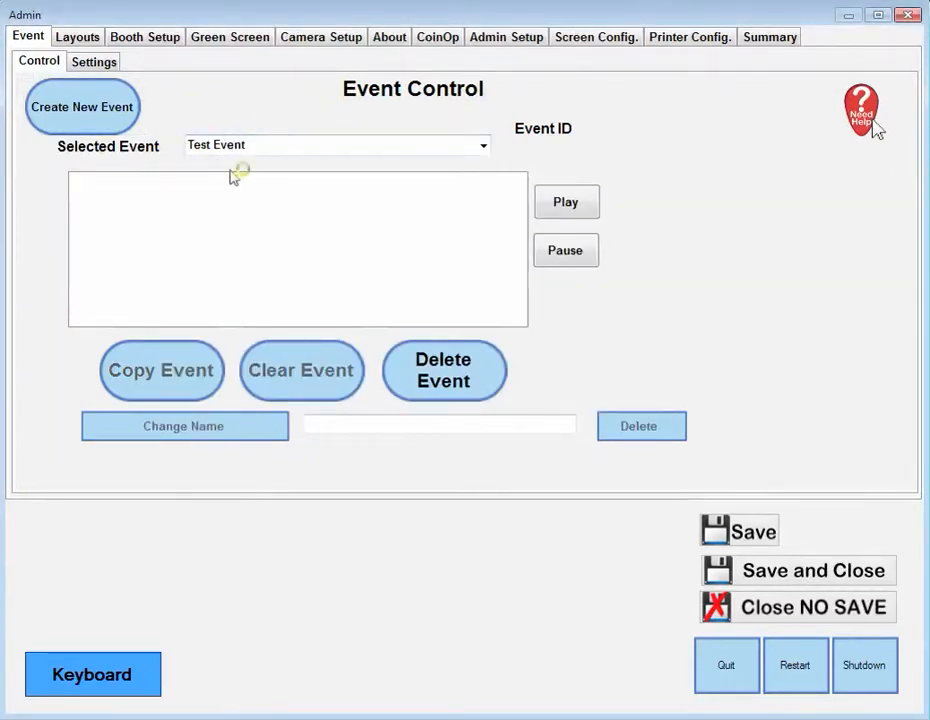
- In the booth's screen layout, reposition the event name near the top centre and hide the instructions text
left_click(146, 40)
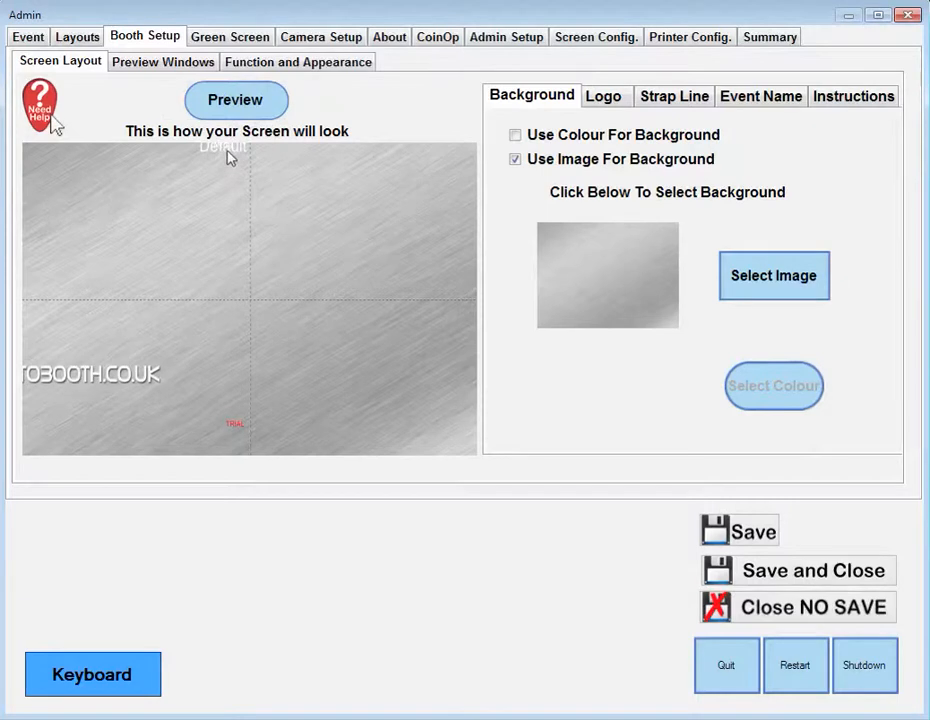
left_click_drag(229, 157, 212, 188)
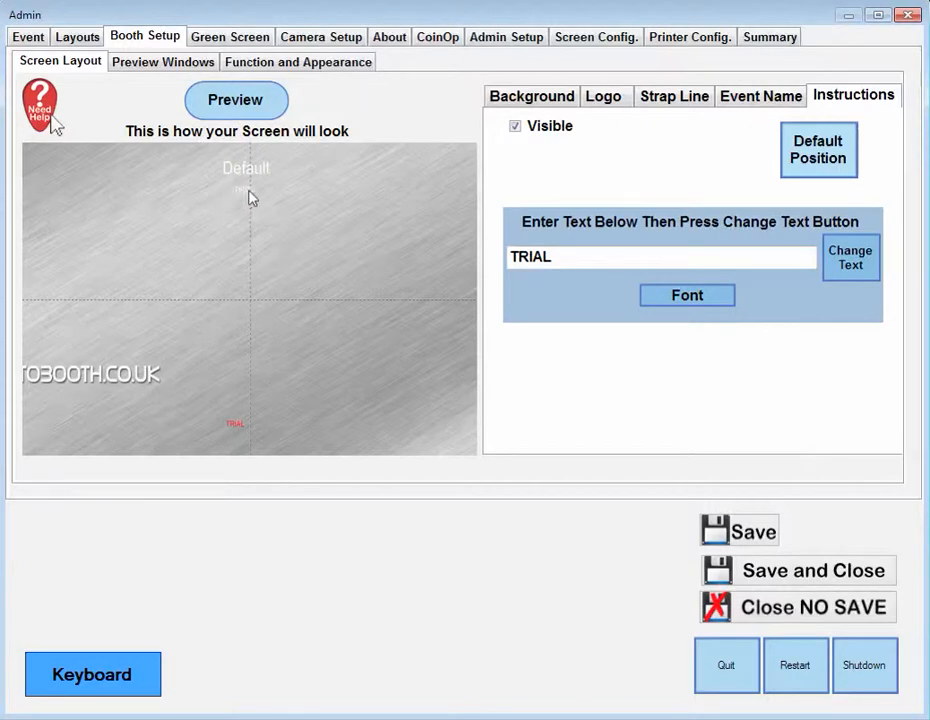
left_click(515, 127)
left_click(243, 105)
- Save the event settings and refresh the screen layout preview with the new event name
left_click(762, 533)
left_click(230, 108)
left_click(238, 180)
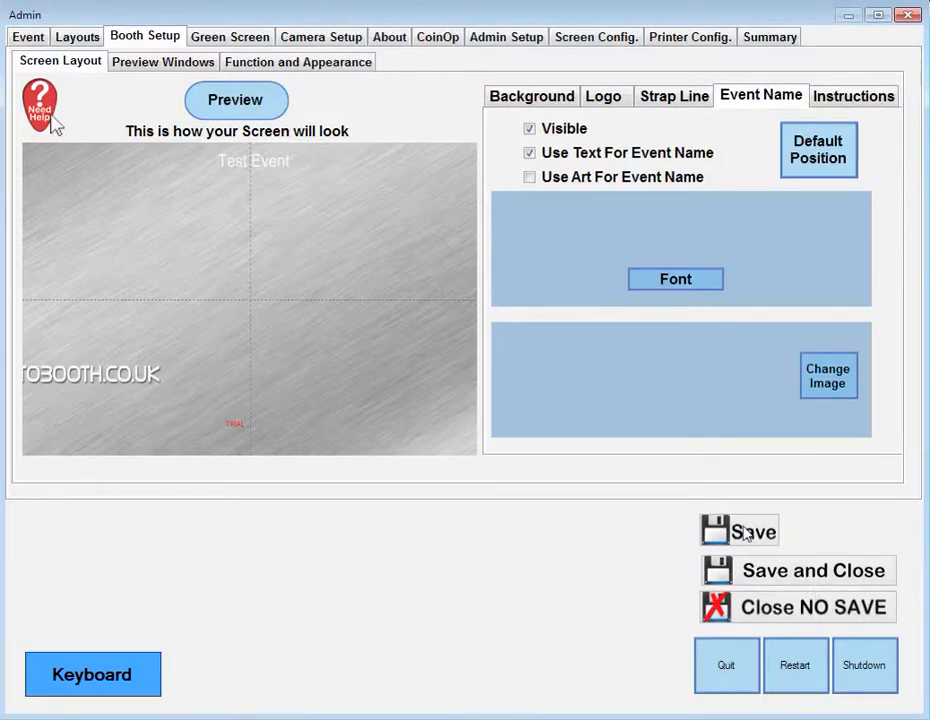
left_click(220, 107)
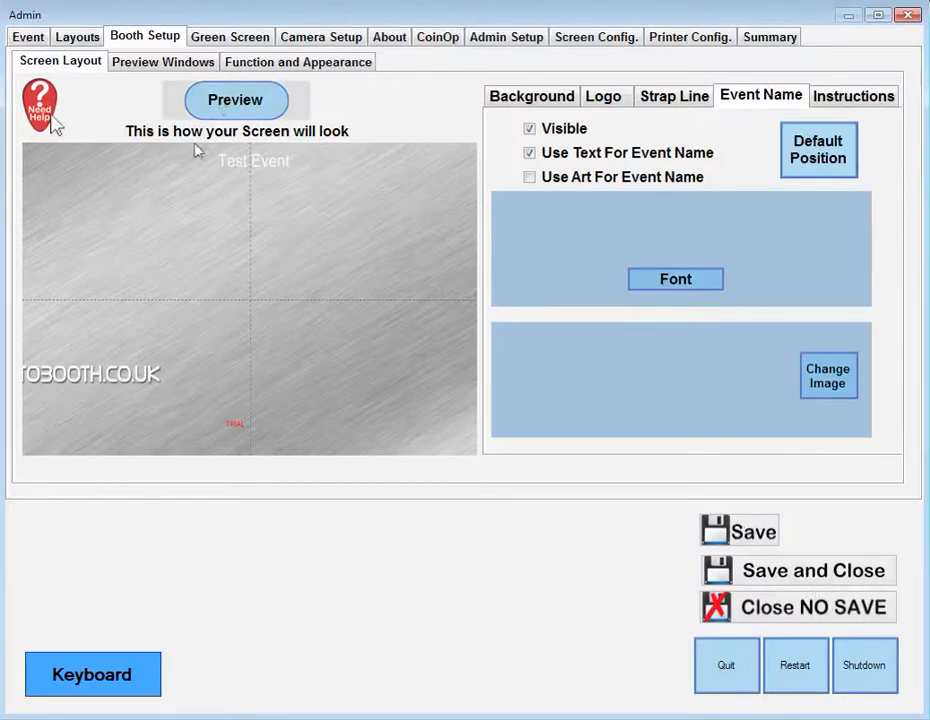
- Move the booth screen logo to the lower centre and replace its image with the text "PB Pro Event"
left_click_drag(75, 380, 258, 407)
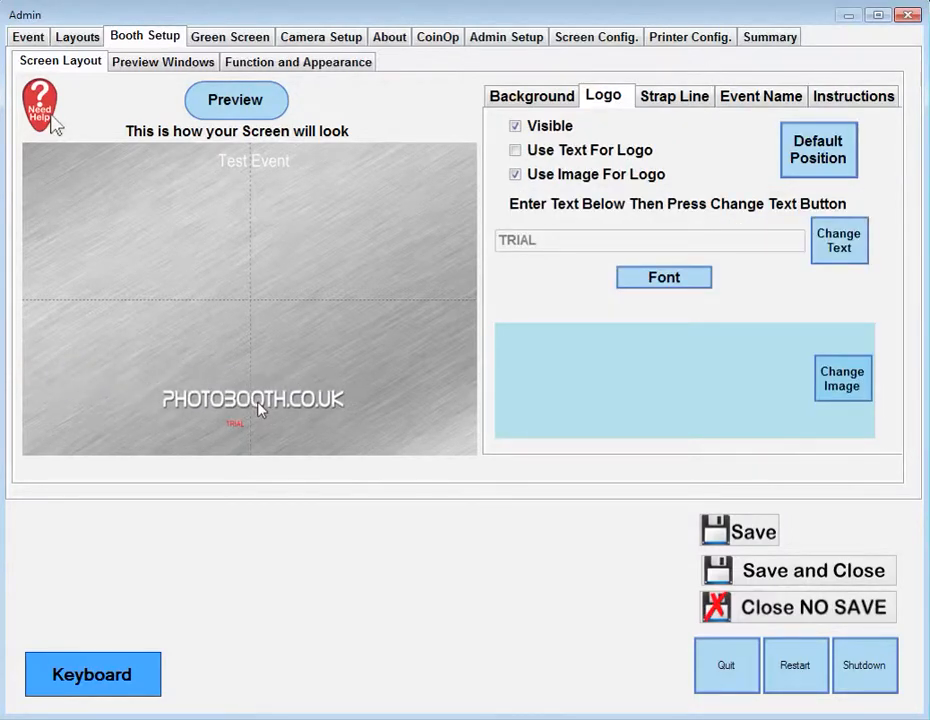
left_click(549, 126)
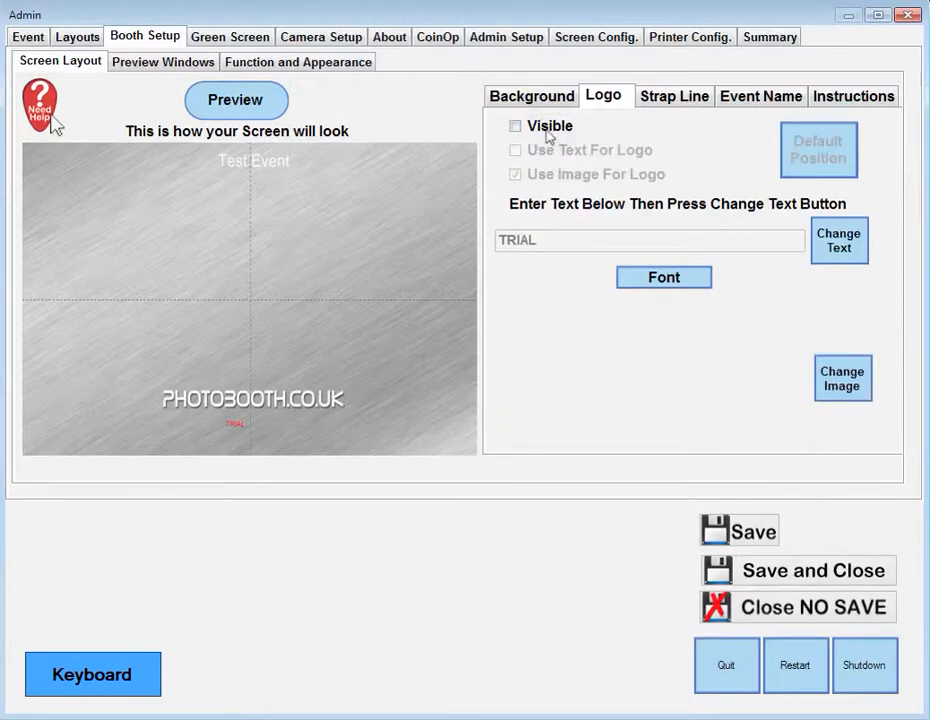
left_click(547, 127)
left_click(538, 155)
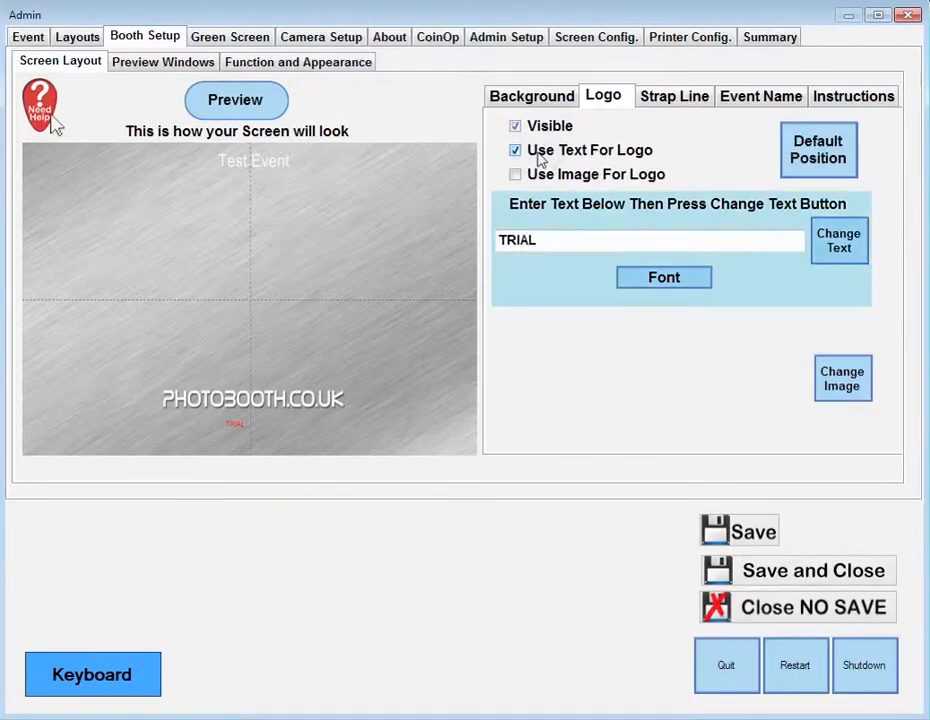
left_click(537, 240)
double_click(532, 241)
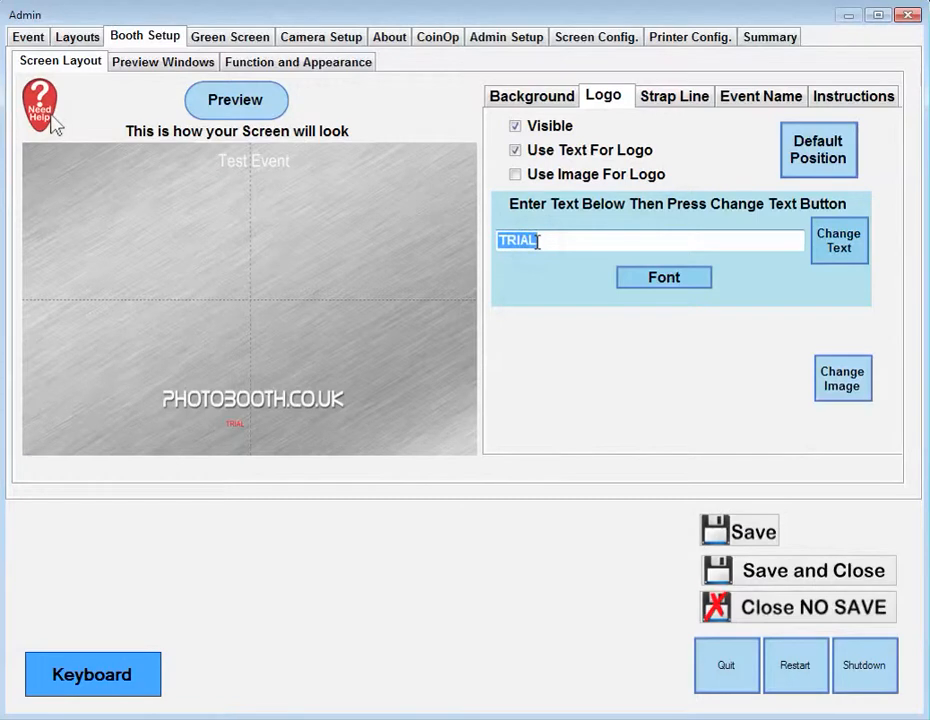
type("PB Pro Event")
left_click(238, 105)
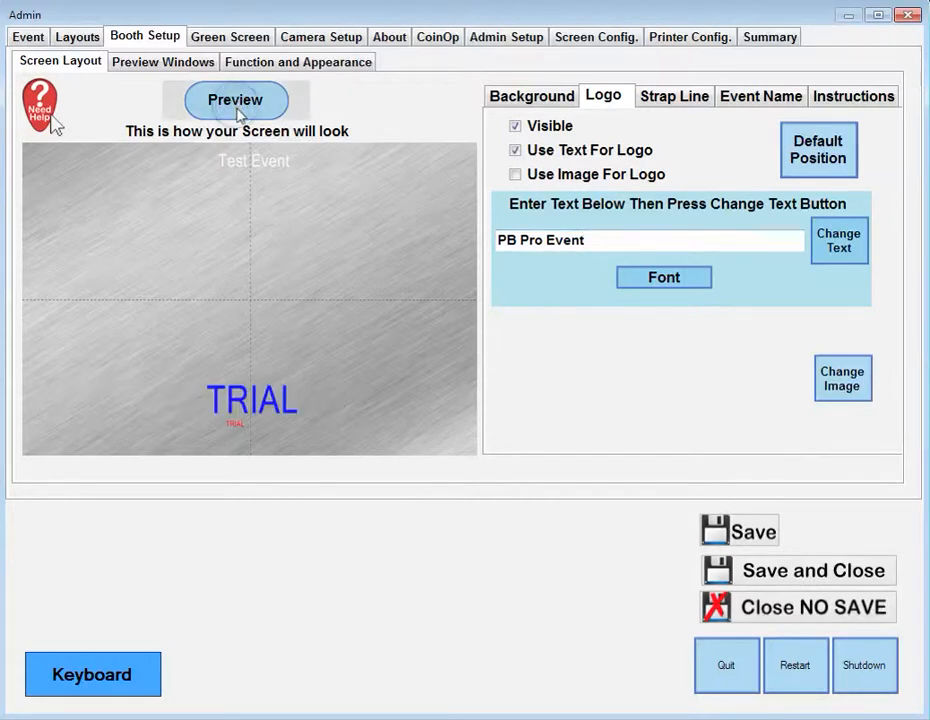
left_click(840, 242)
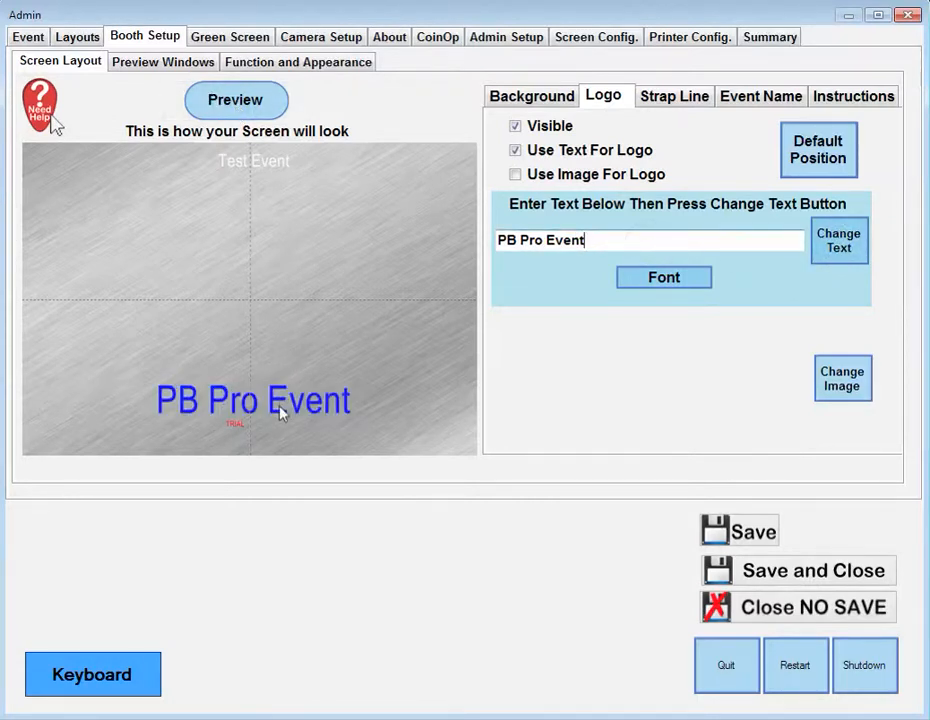
- Move the logo text to the layout's lower-left corner and the strap line to its lower-right area
left_click_drag(280, 401, 338, 442)
left_click(237, 428)
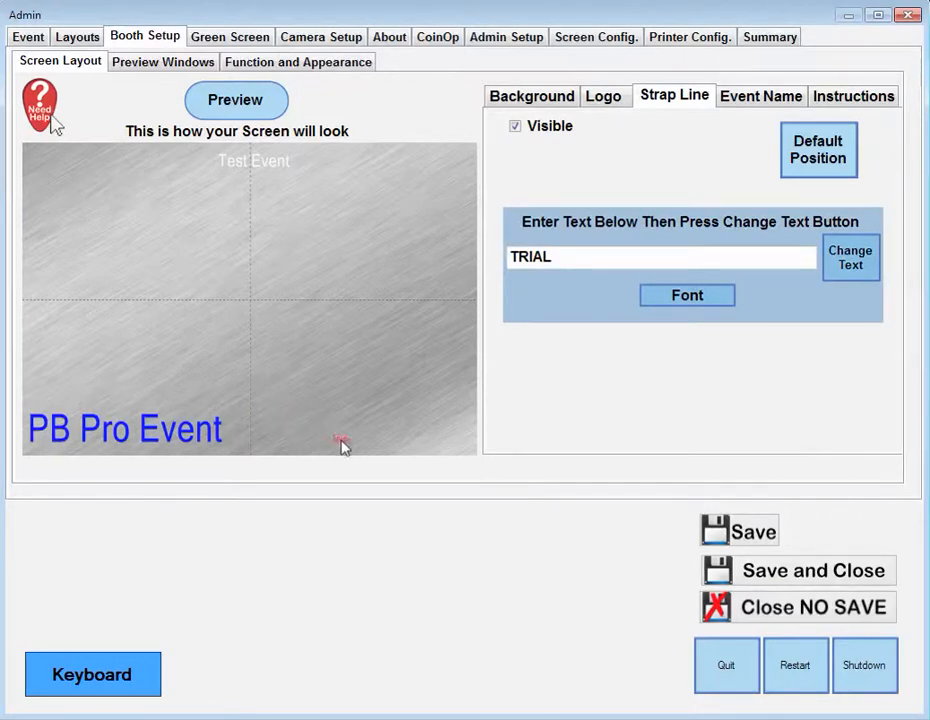
left_click(567, 257)
double_click(569, 257)
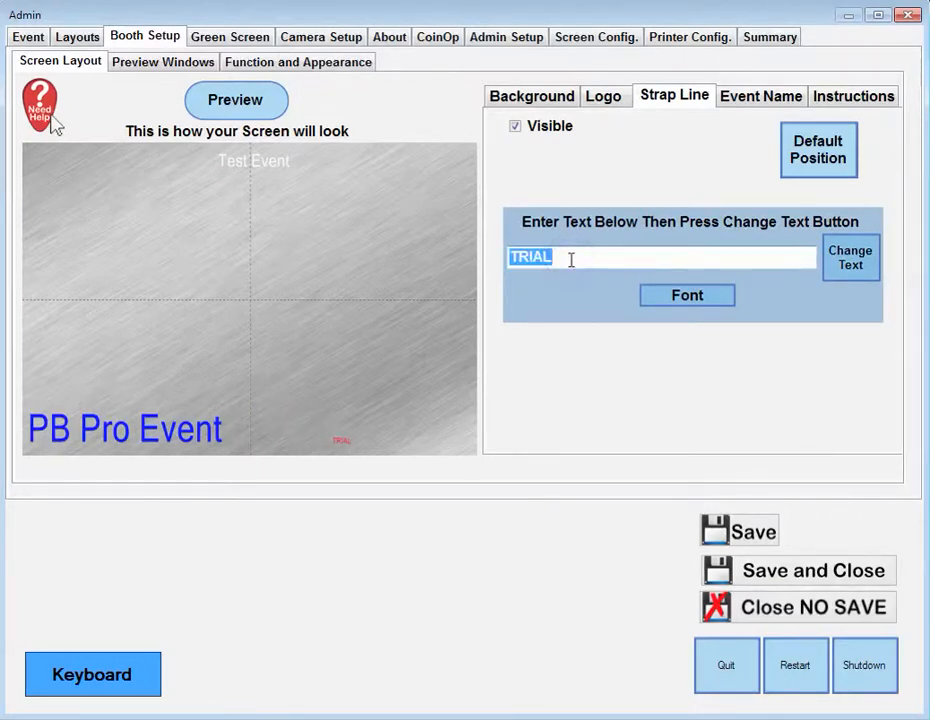
type("www")
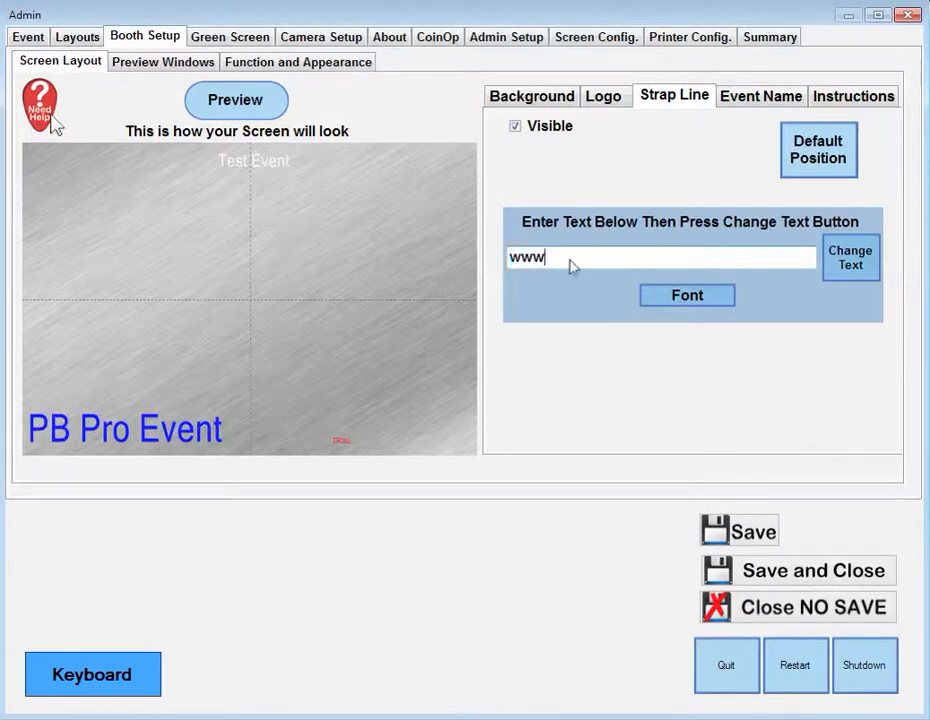
type(".photoboothsoft.com")
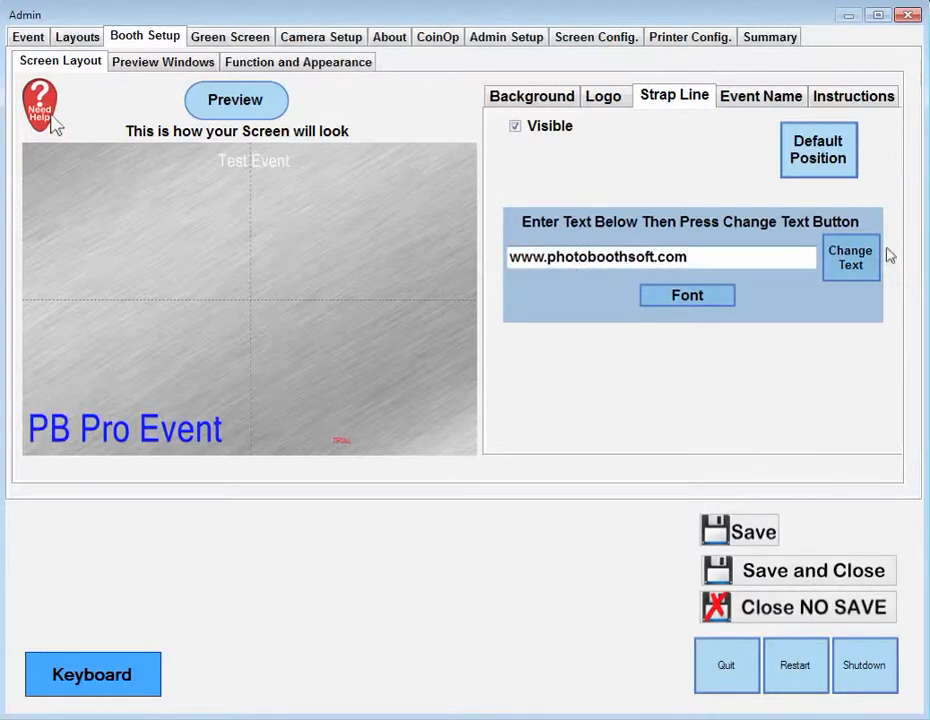
left_click(851, 262)
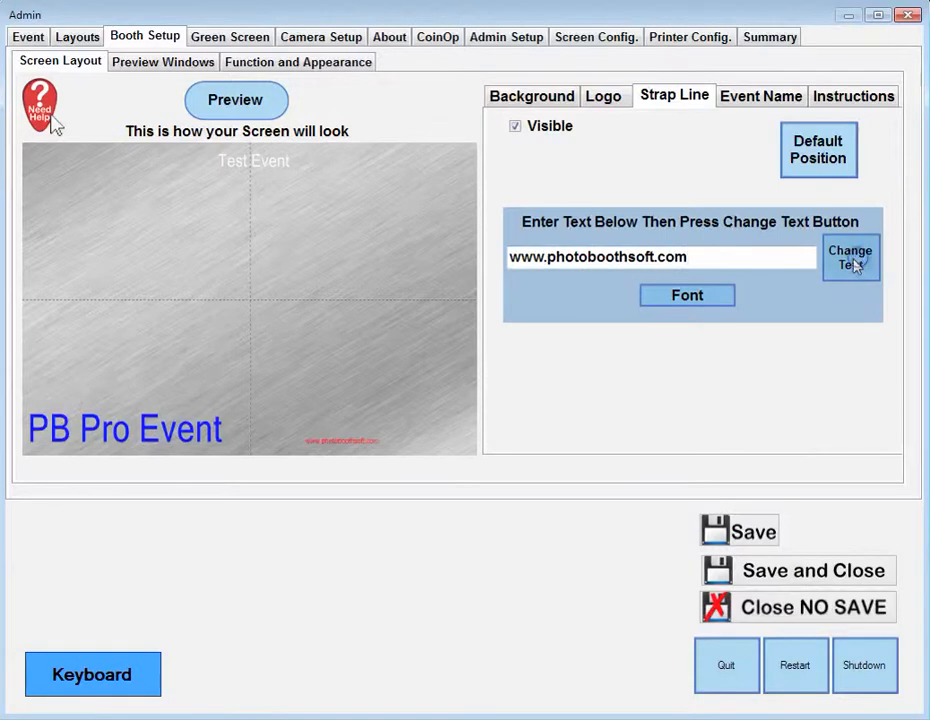
- Set the strap line font to black at size 28 and shift the strap line into the layout's lower-right corner
left_click(688, 297)
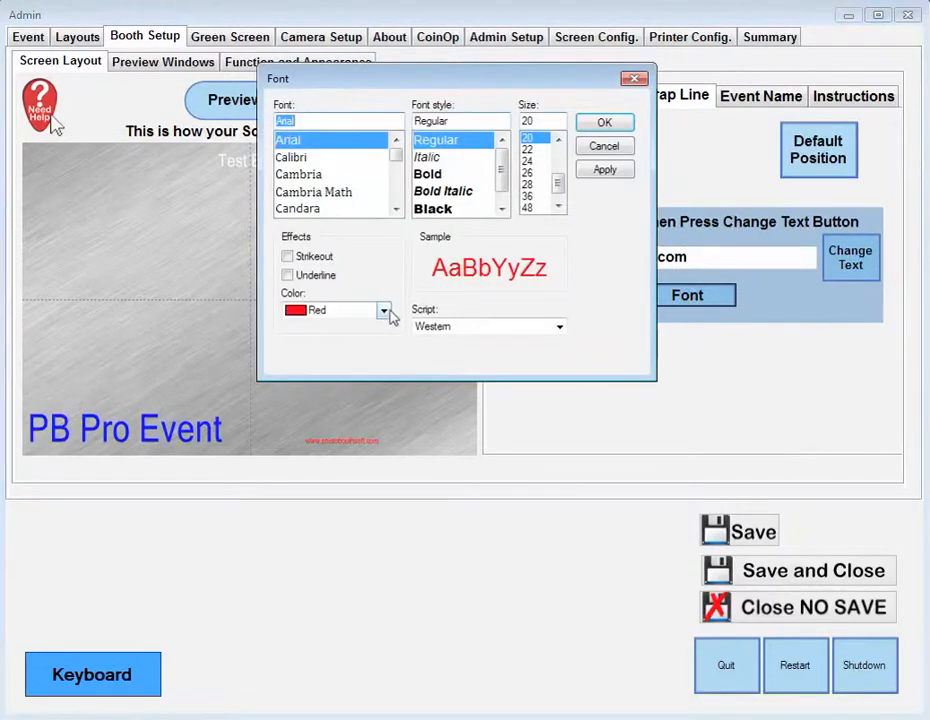
left_click(384, 311)
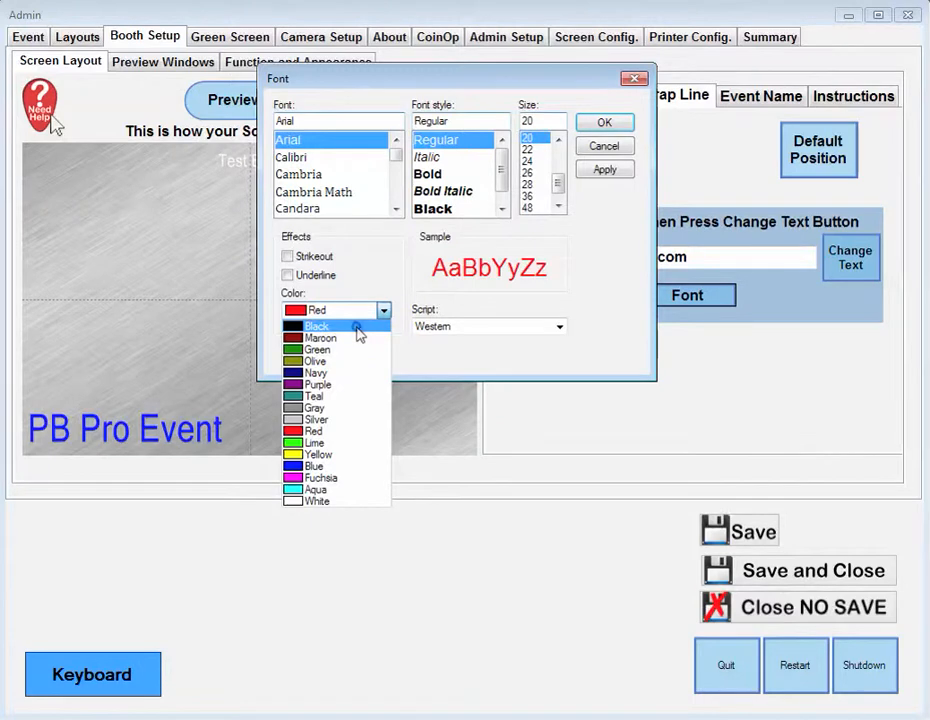
left_click(359, 329)
left_click(603, 172)
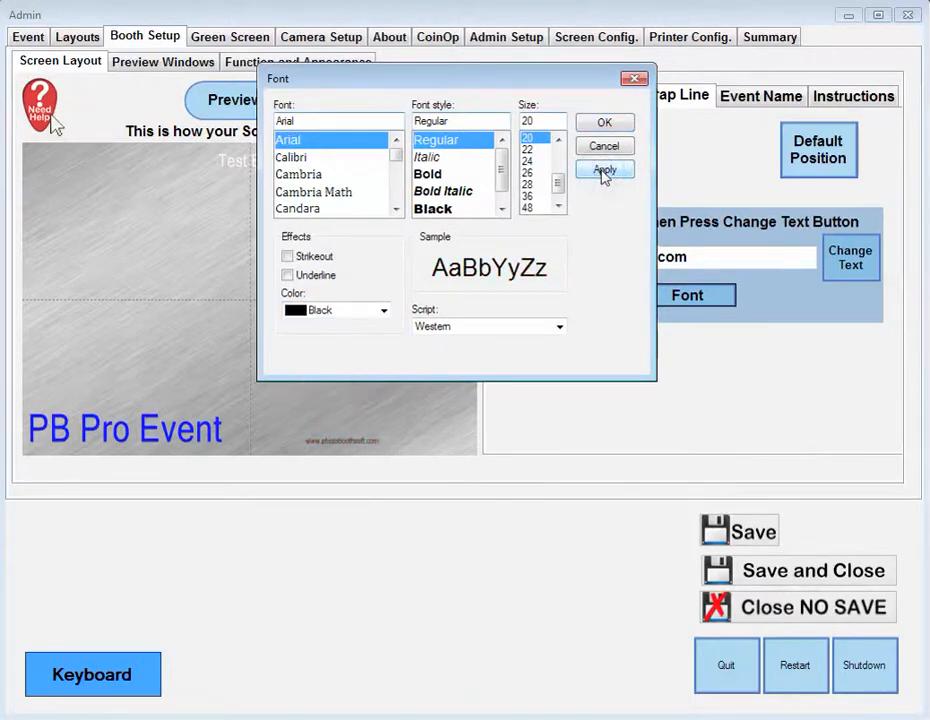
left_click(527, 184)
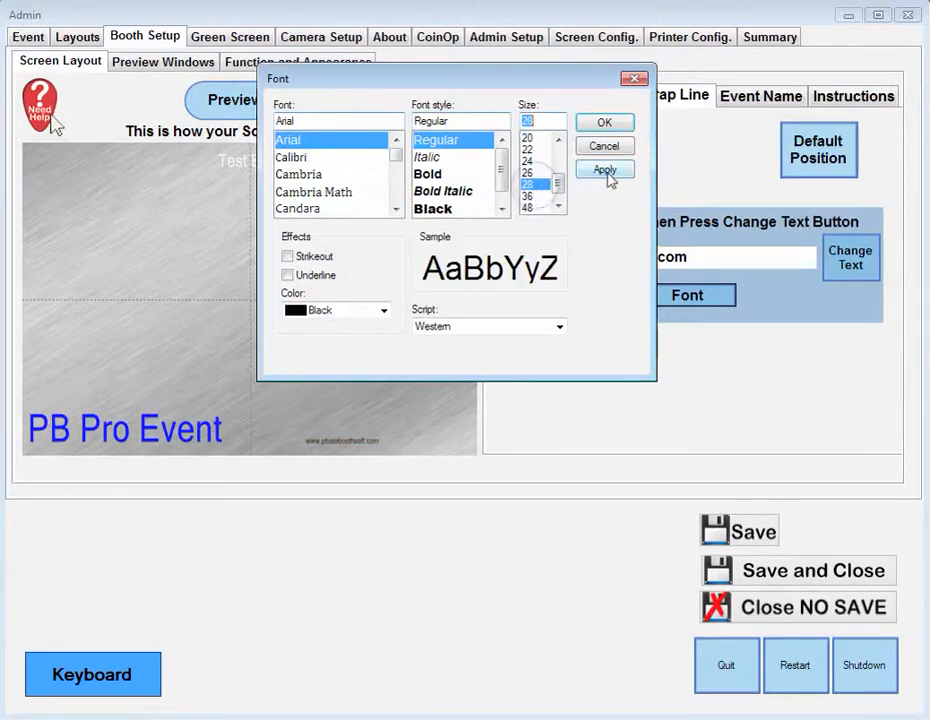
left_click(605, 127)
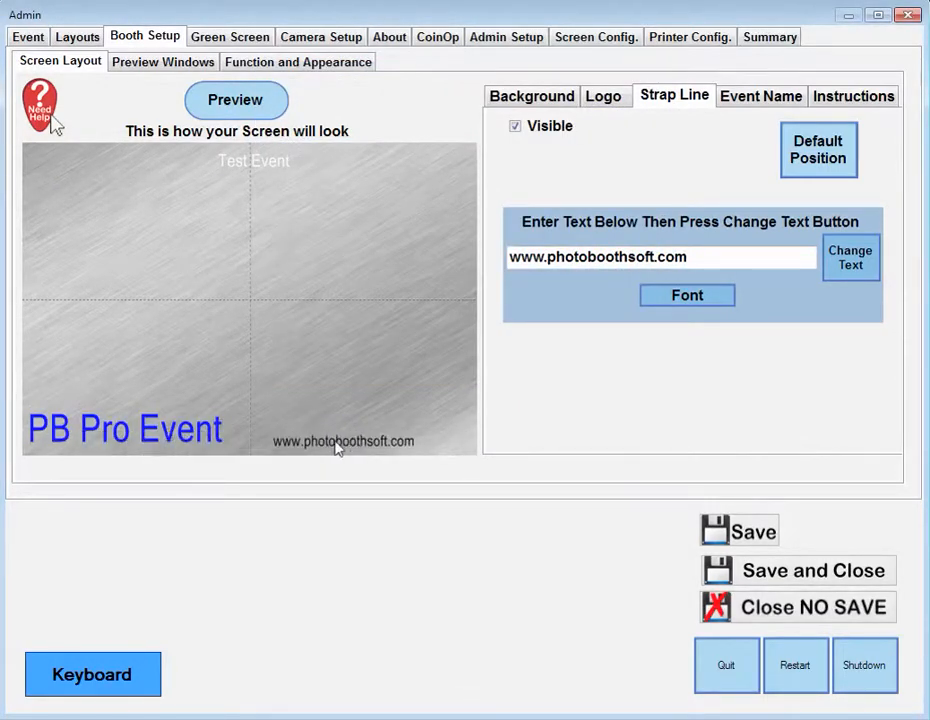
left_click_drag(355, 437, 381, 444)
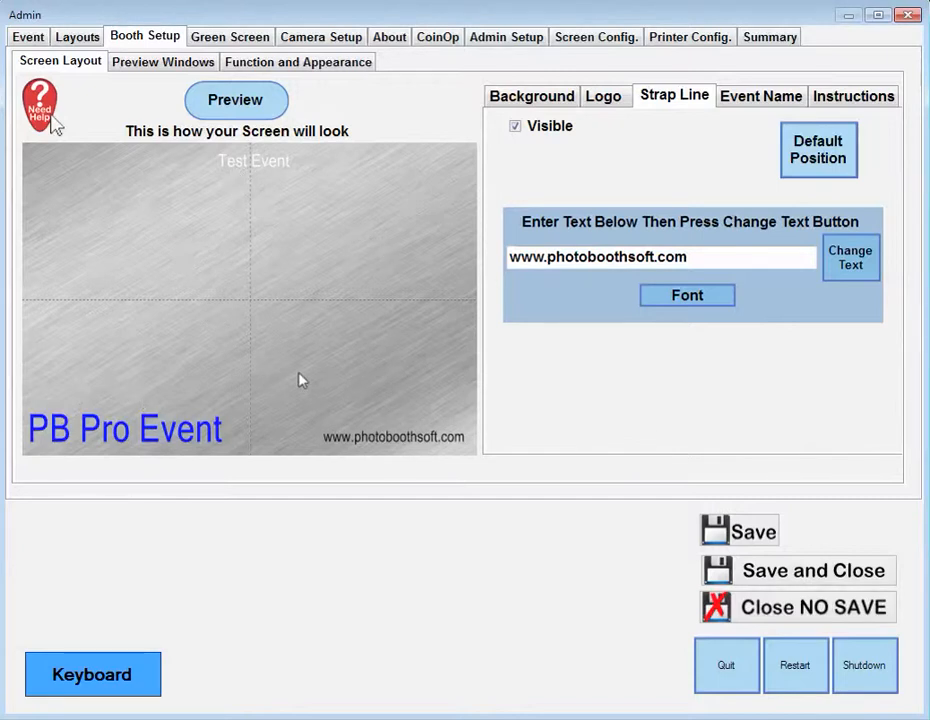
- Set the booth screen background to the rainbow swirl image
left_click(743, 103)
left_click(538, 98)
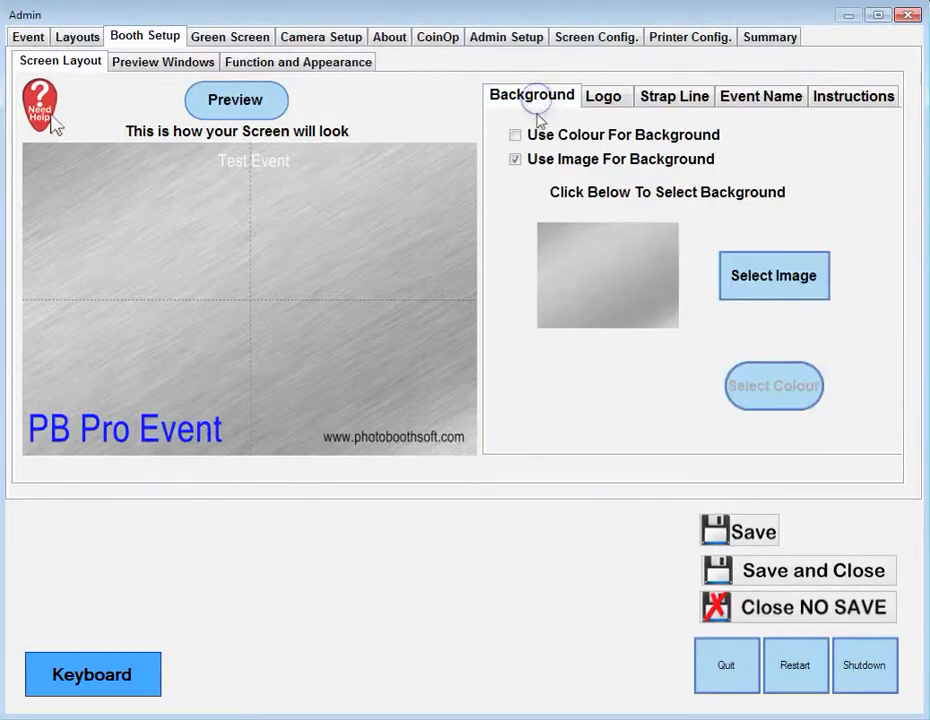
left_click(762, 275)
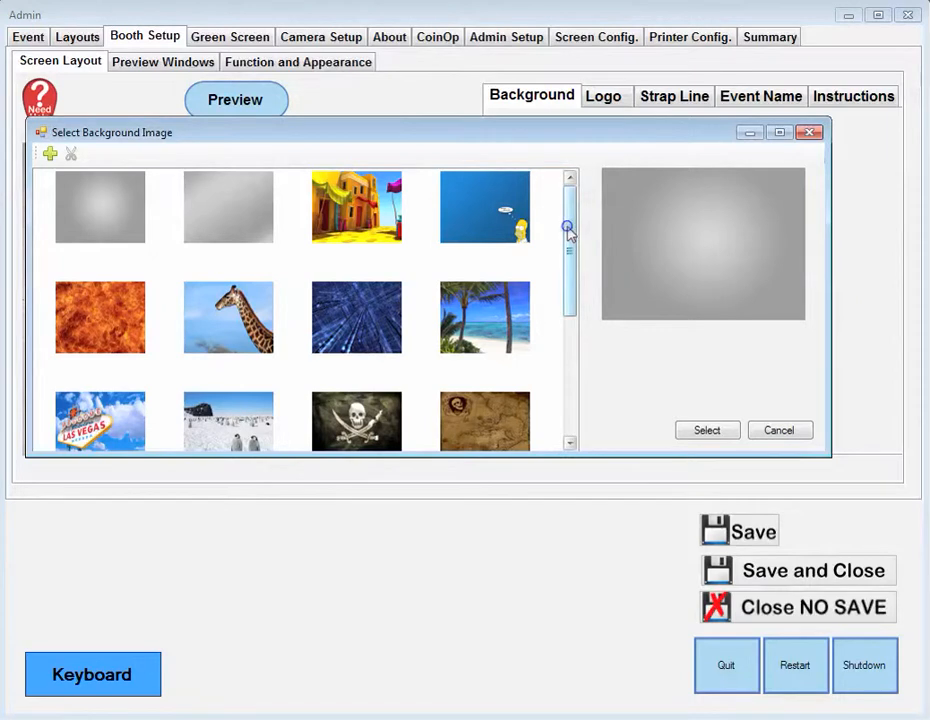
left_click_drag(568, 230, 572, 371)
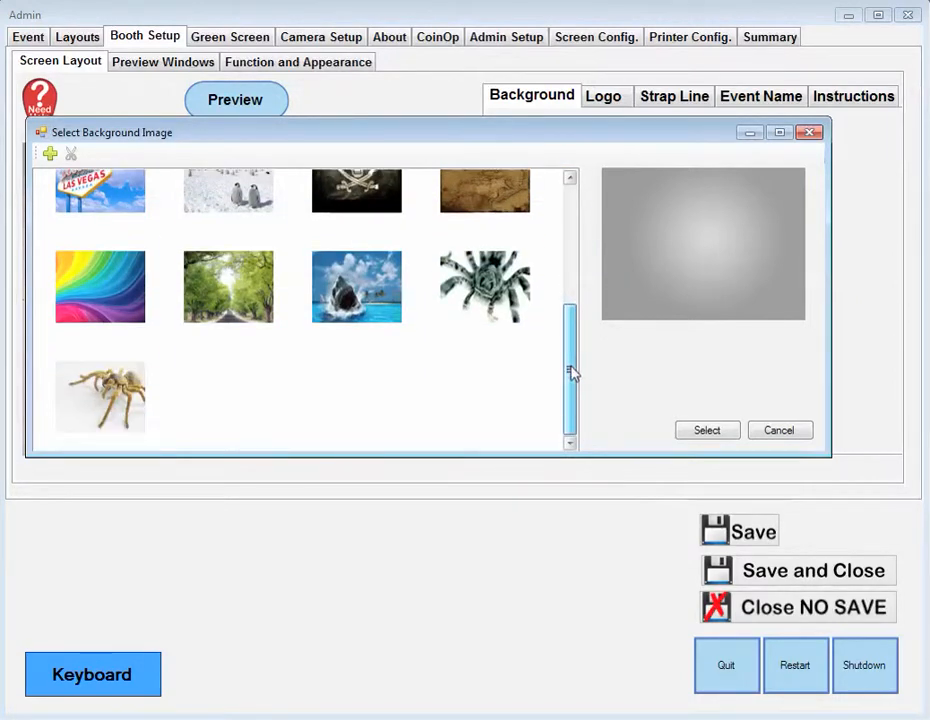
left_click(106, 284)
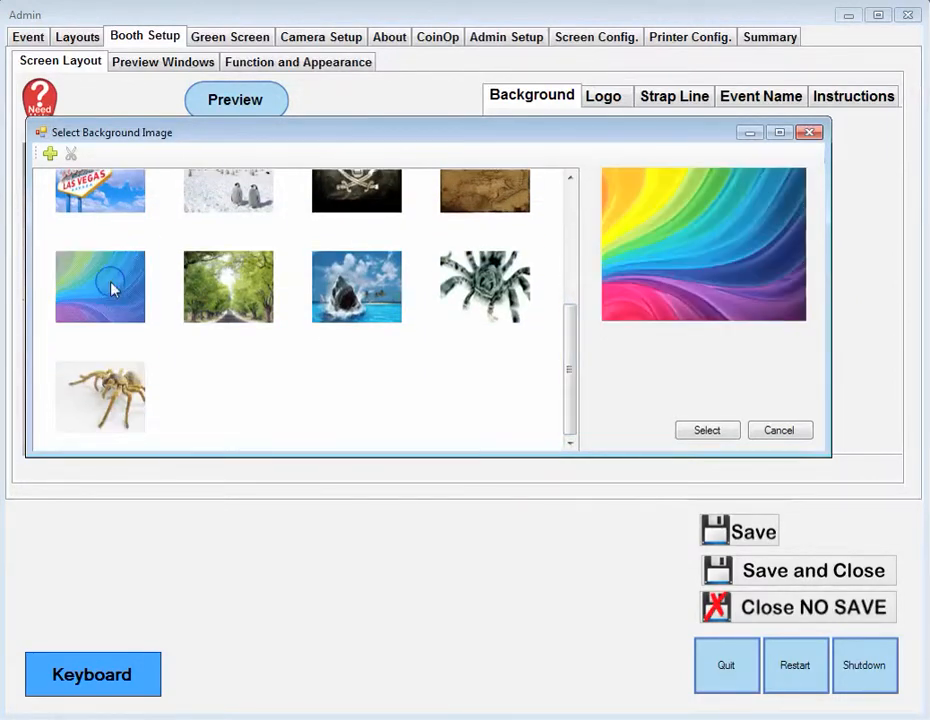
left_click(705, 431)
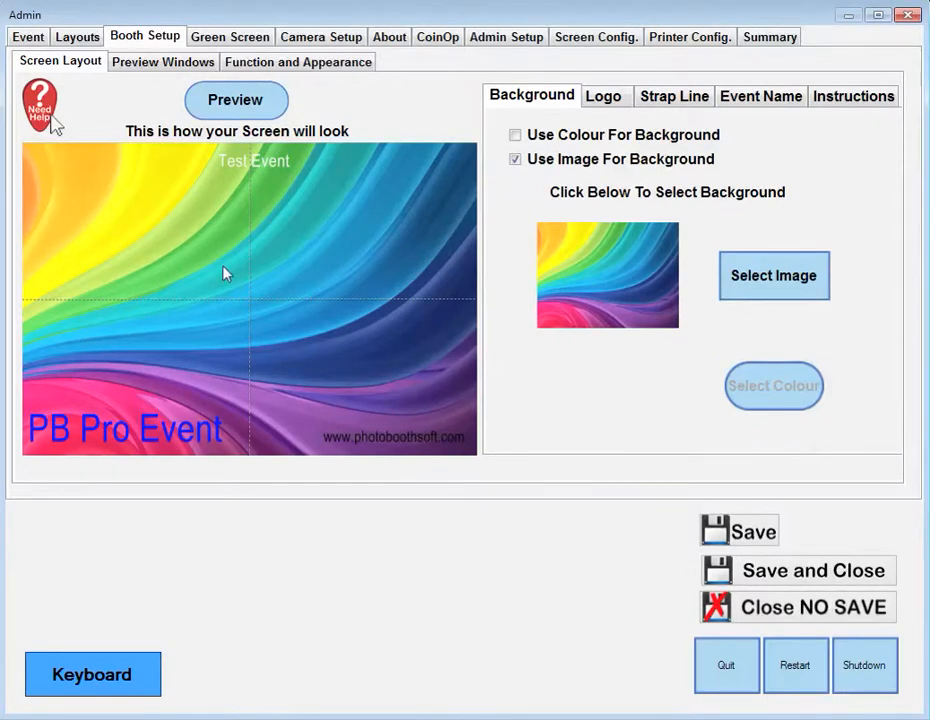
left_click(788, 285)
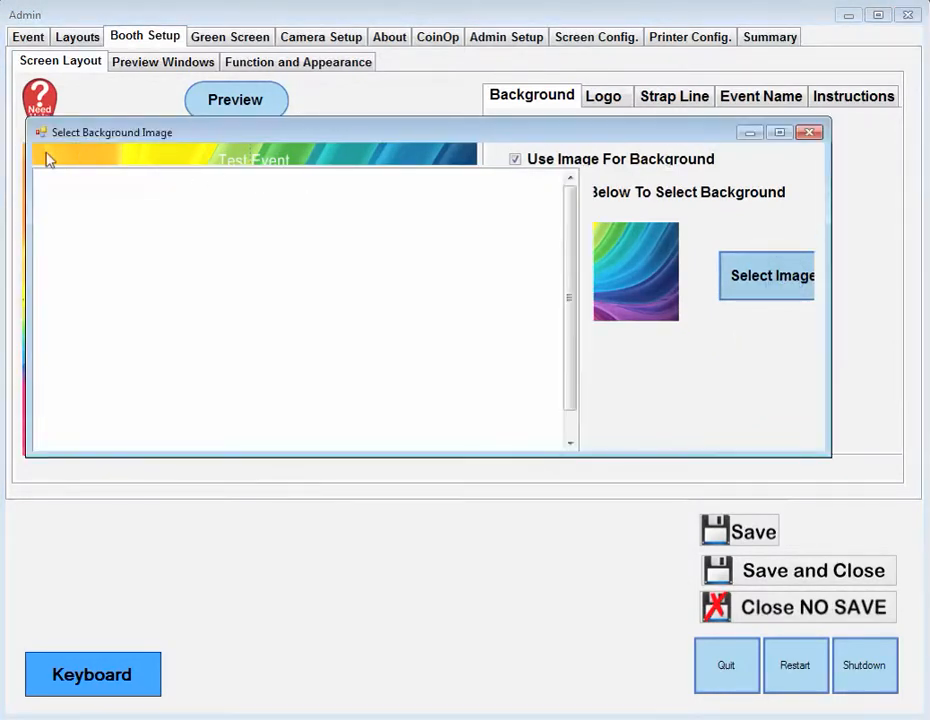
left_click(52, 155)
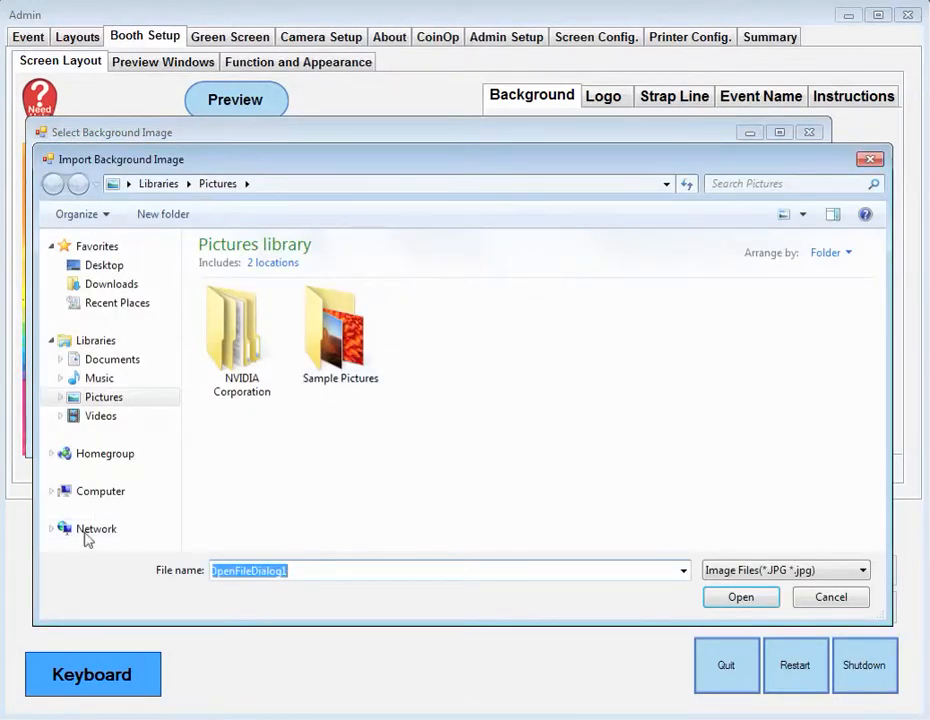
left_click(845, 600)
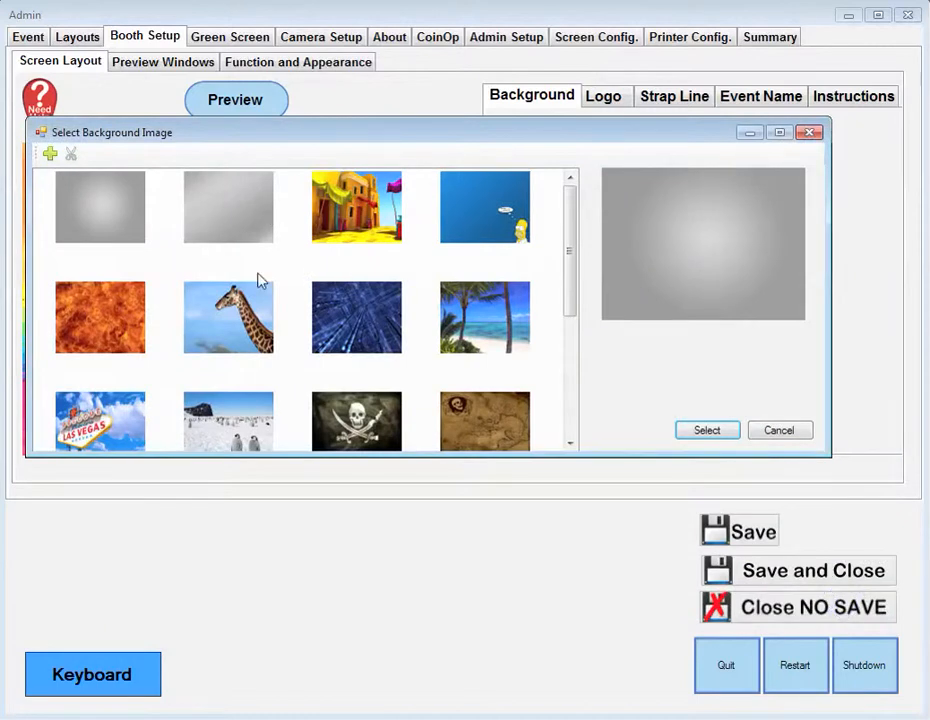
left_click(777, 431)
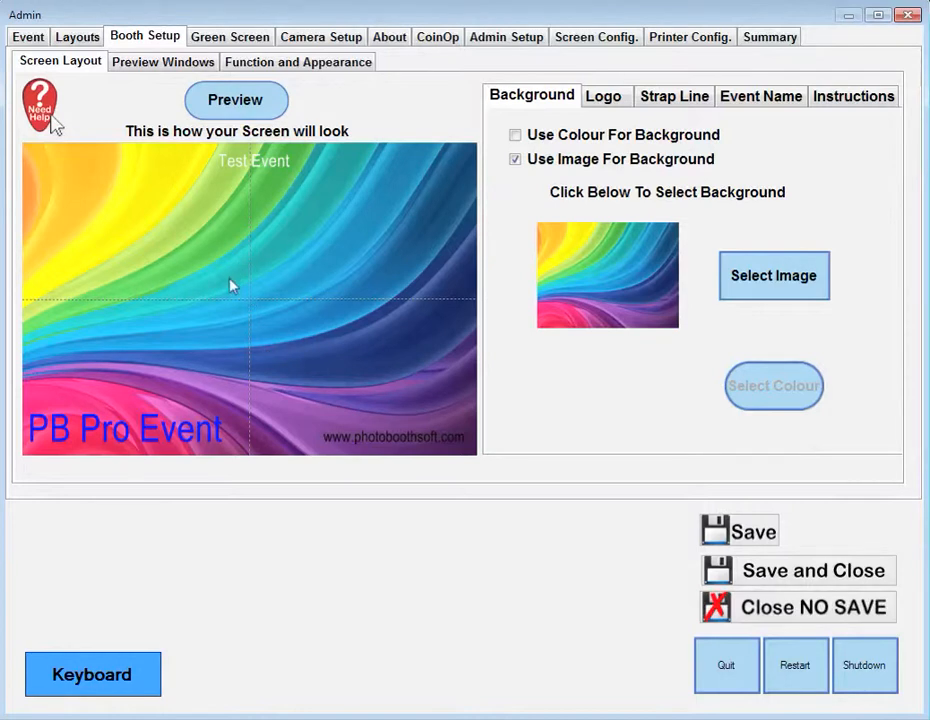
- Set the multi-picture print layout's backdrop to the brown corkboard image
left_click(79, 38)
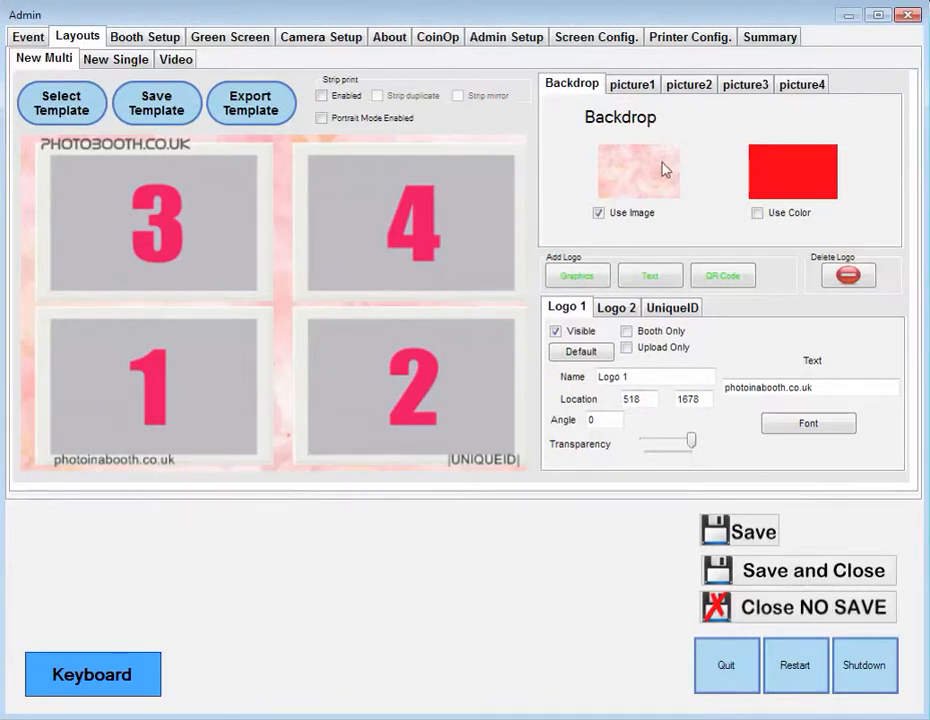
left_click(636, 174)
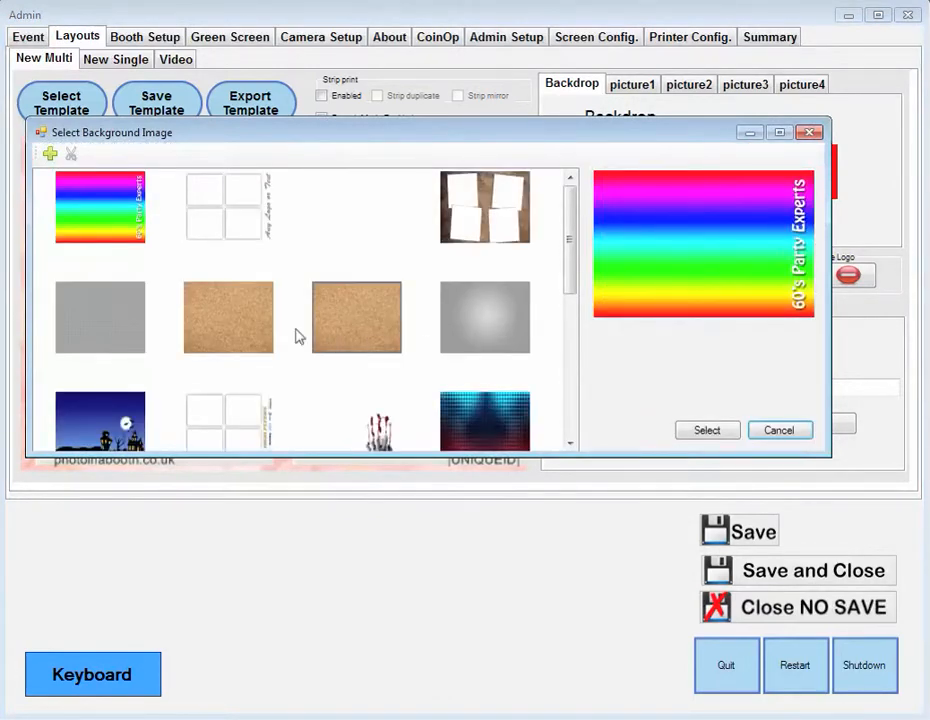
left_click(356, 317)
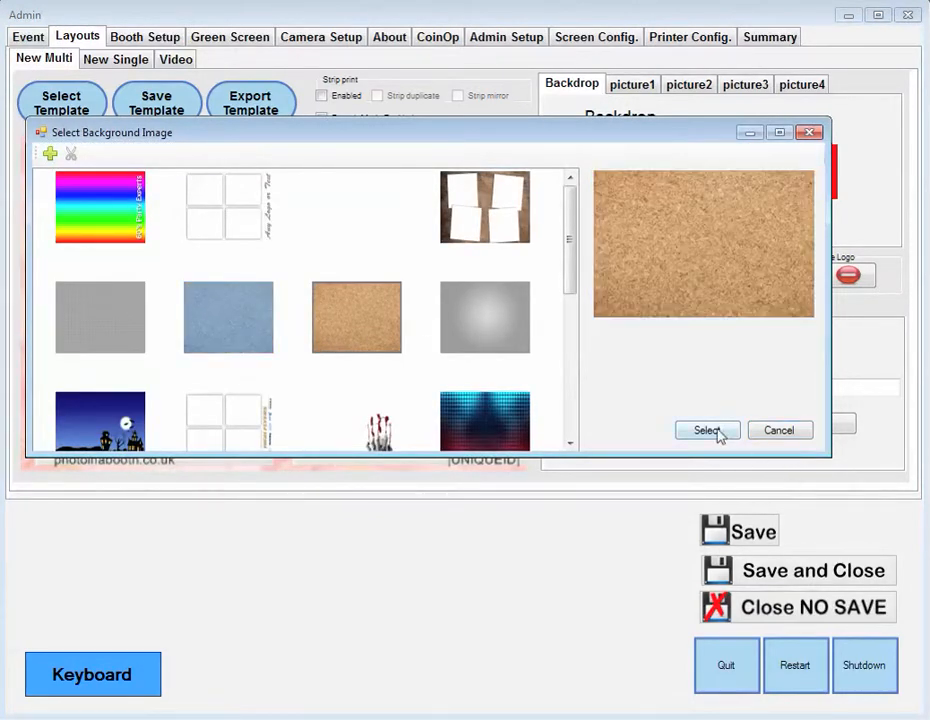
left_click(707, 430)
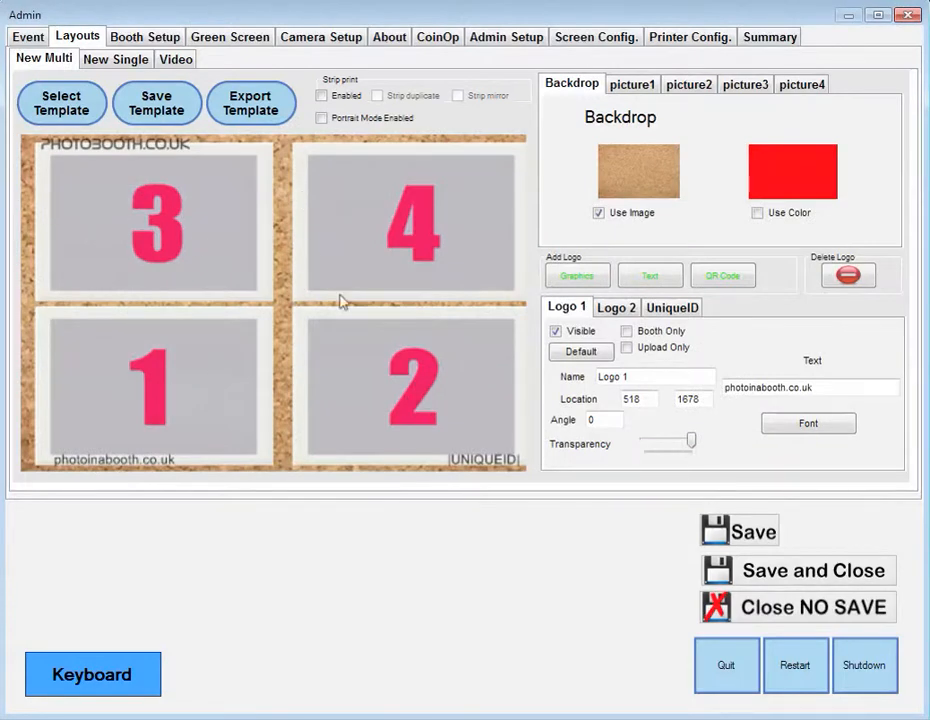
- Shrink and tilt picture 1 to about scale 56, angle 341, and picture 2 to about scale 66, angle 14
left_click(221, 381)
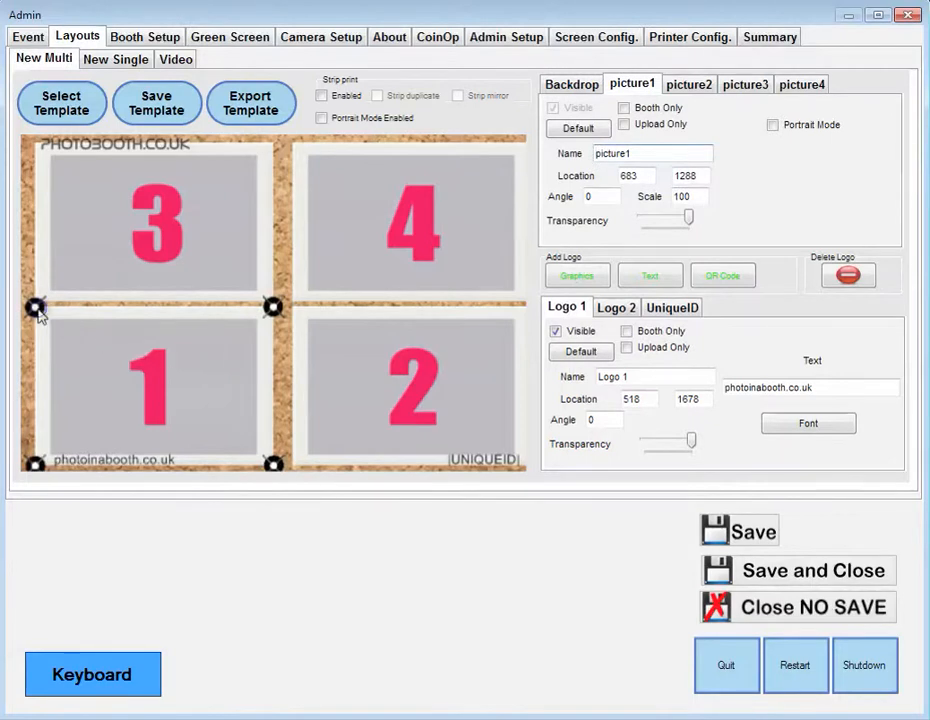
left_click_drag(37, 310, 74, 369)
left_click(347, 355)
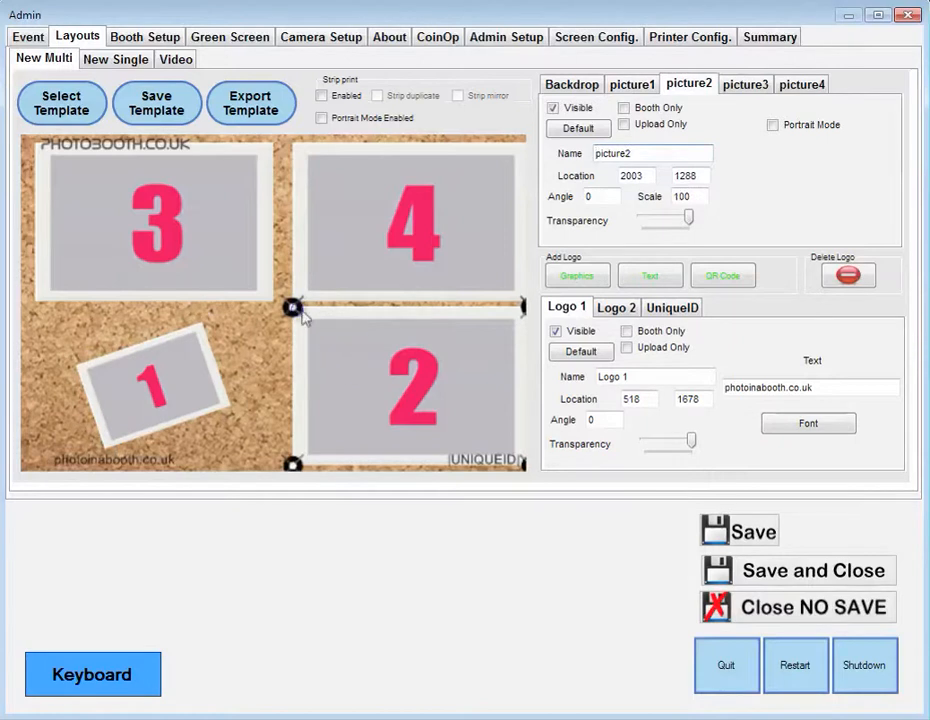
left_click_drag(291, 307, 353, 322)
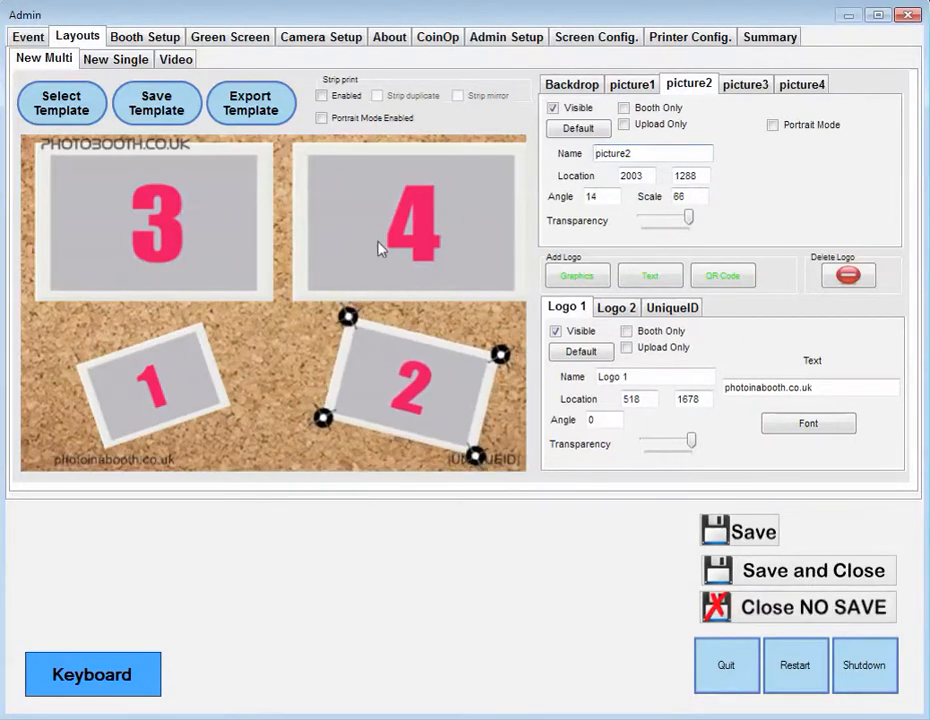
- Shrink picture 4 with a counterclockwise tilt, and adjust picture 3 to about scale 82, angle 14, at location 746, 531
left_click(366, 229)
left_click_drag(298, 147, 310, 186)
left_click(155, 173)
left_click_drag(271, 144, 264, 186)
left_click(195, 238)
left_click_drag(203, 258, 207, 259)
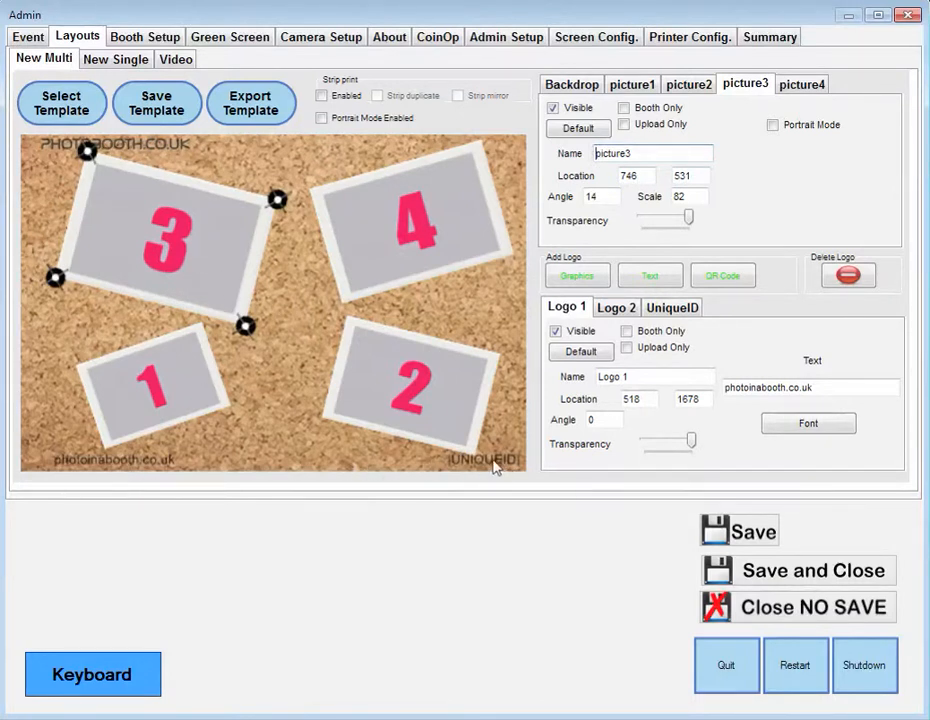
- Delete the UniqueID text logo from the multi-picture layout
left_click(673, 308)
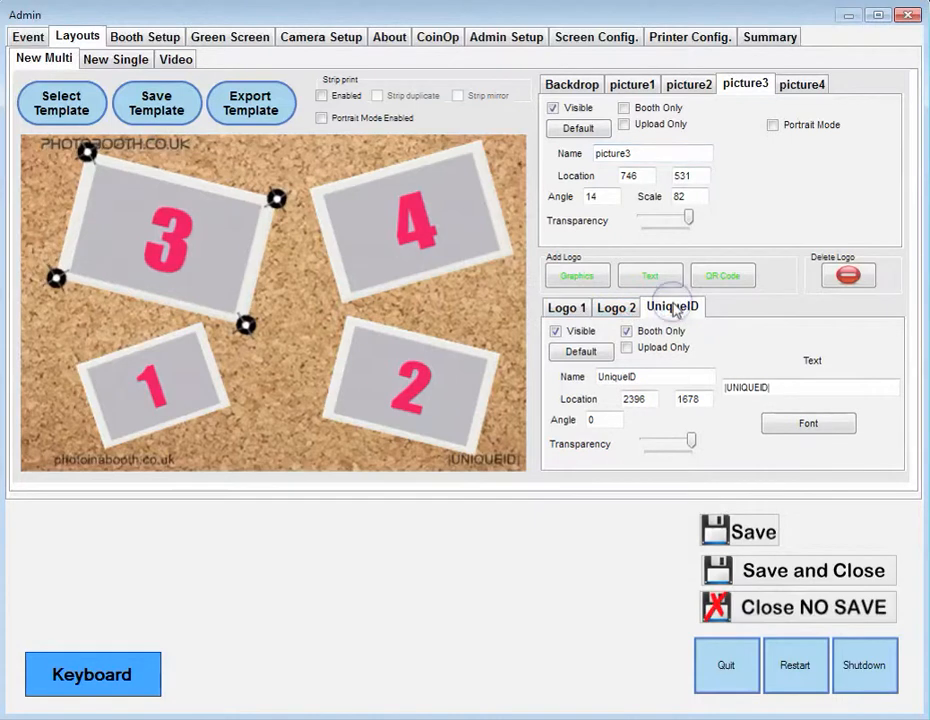
left_click(567, 309)
left_click(617, 309)
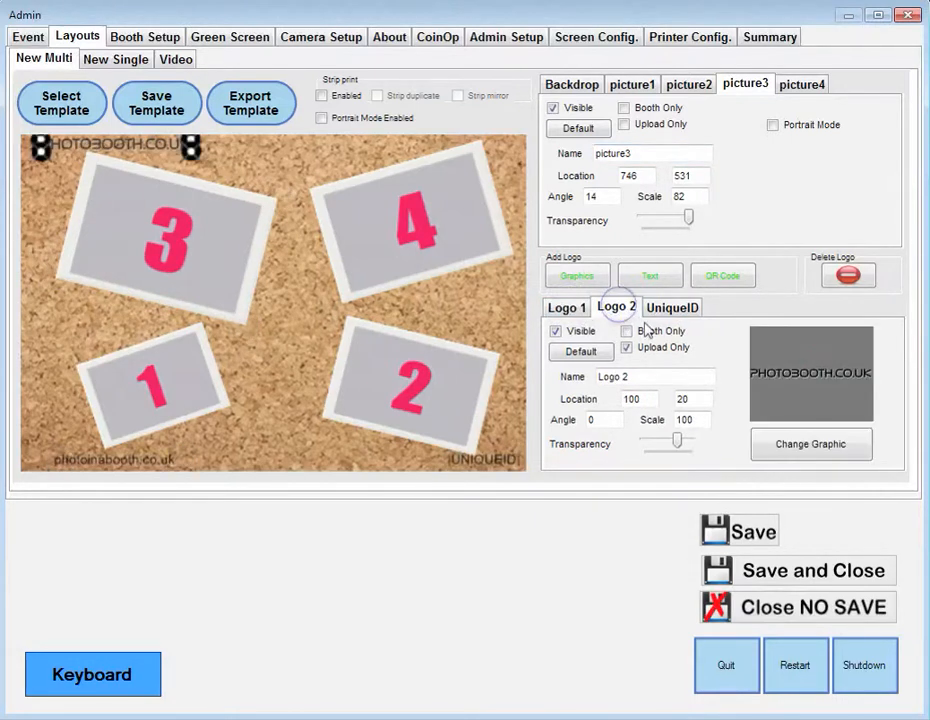
left_click(667, 310)
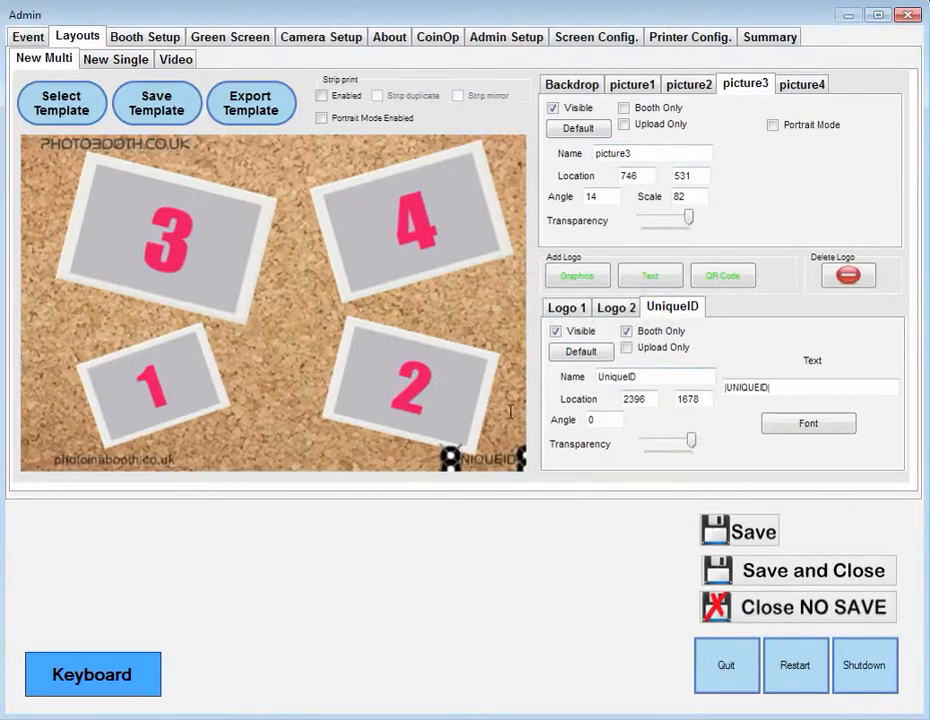
left_click(848, 277)
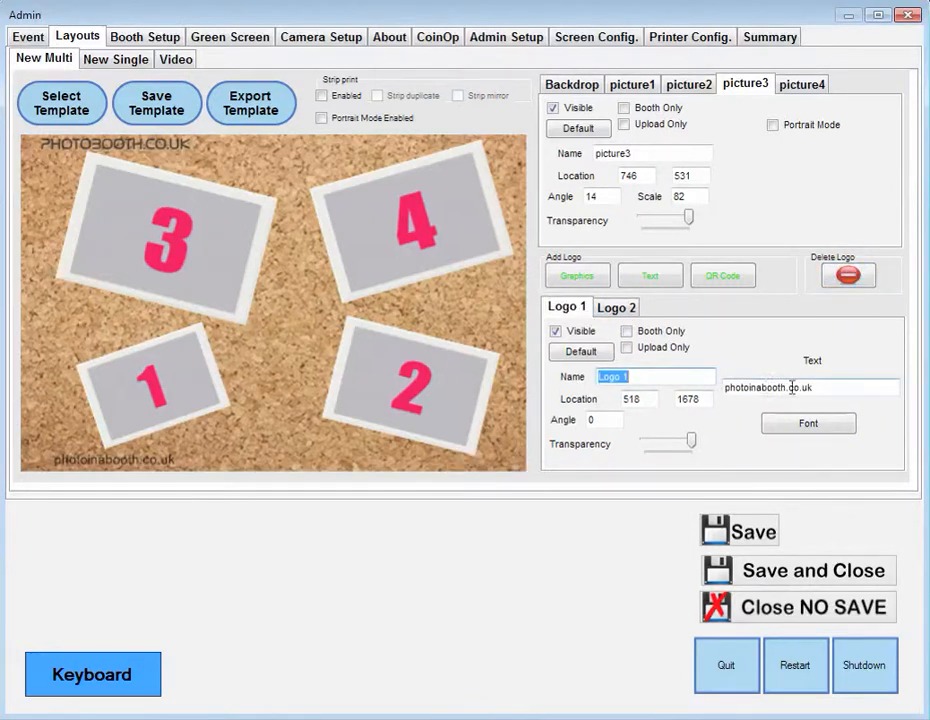
- Change the Logo 1 text to "PB Pro" and hide the Logo 2 graphic in the multi-picture layout
left_click(834, 388)
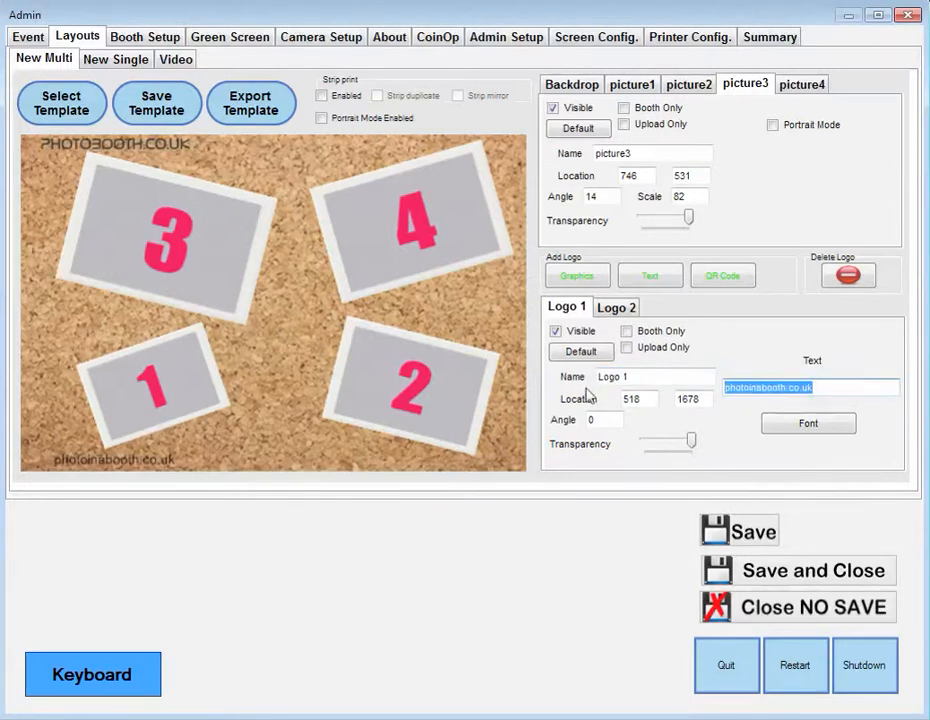
type("p")
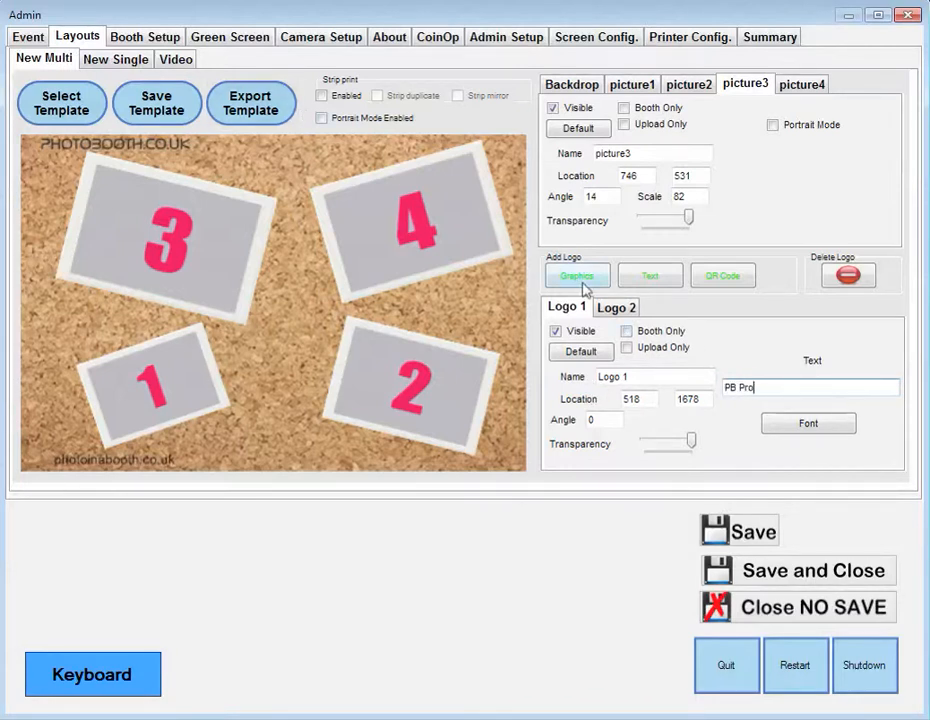
left_click(615, 308)
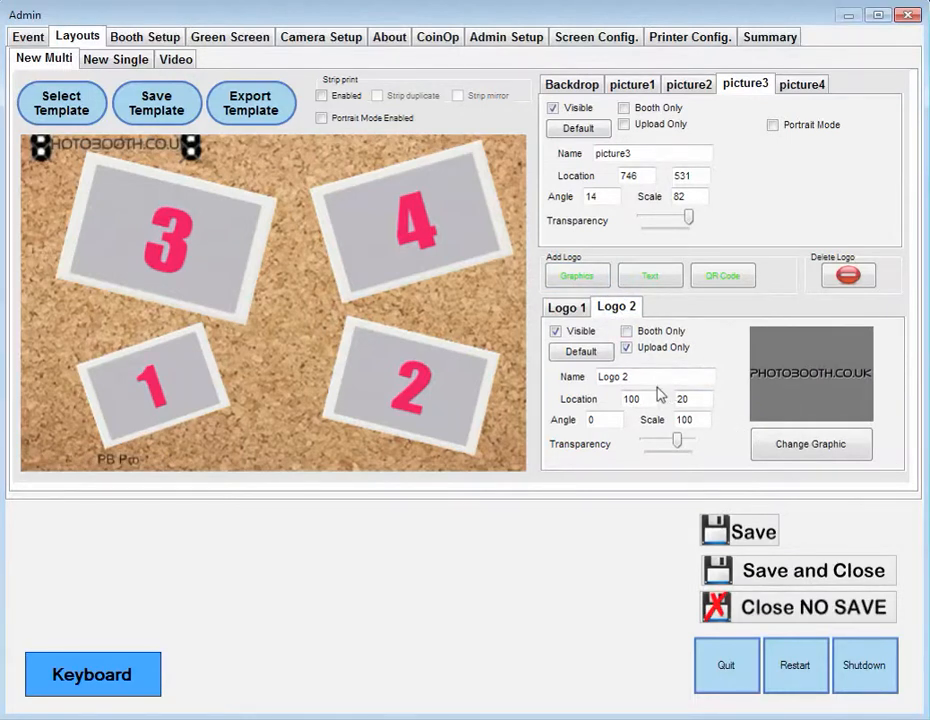
left_click(583, 333)
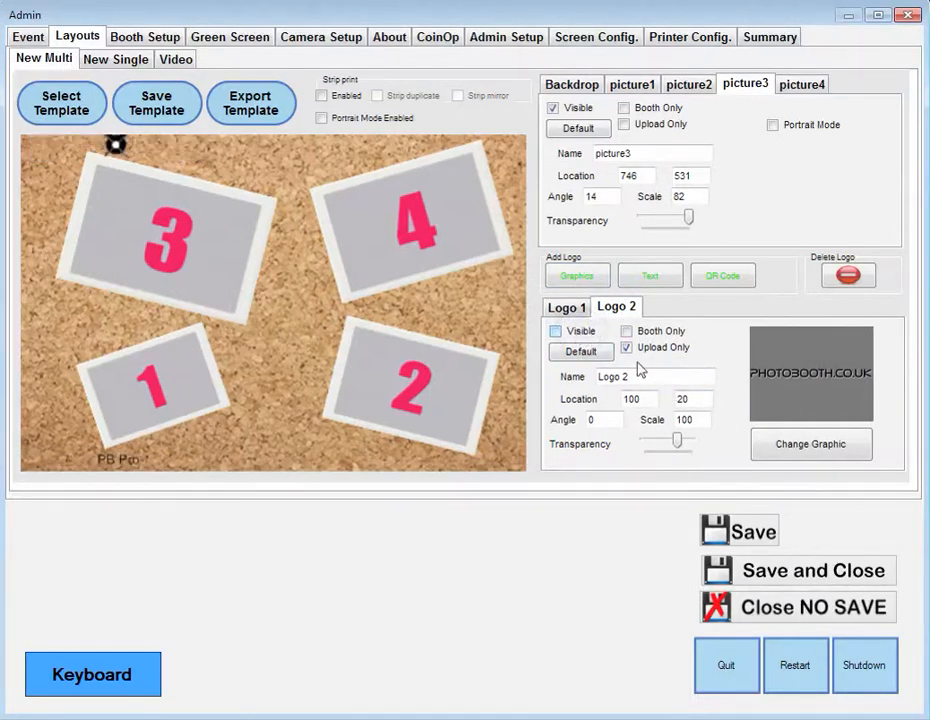
left_click(281, 378)
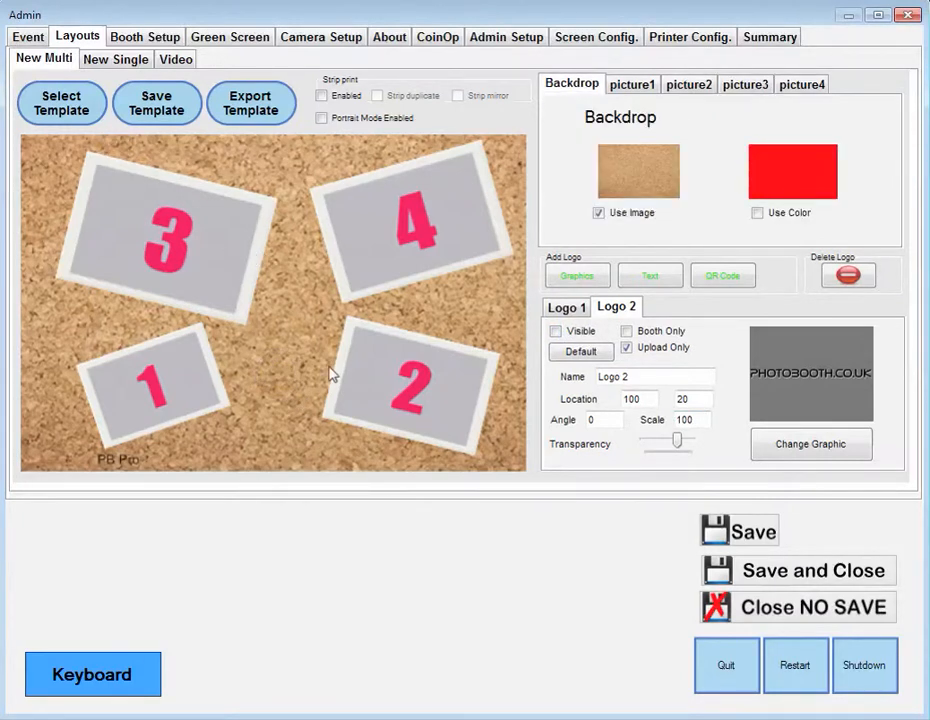
- Enlarge picture 1 to about scale 84, reduce its tilt to about 3 degrees, and move it to about 809, 1247
left_click(630, 90)
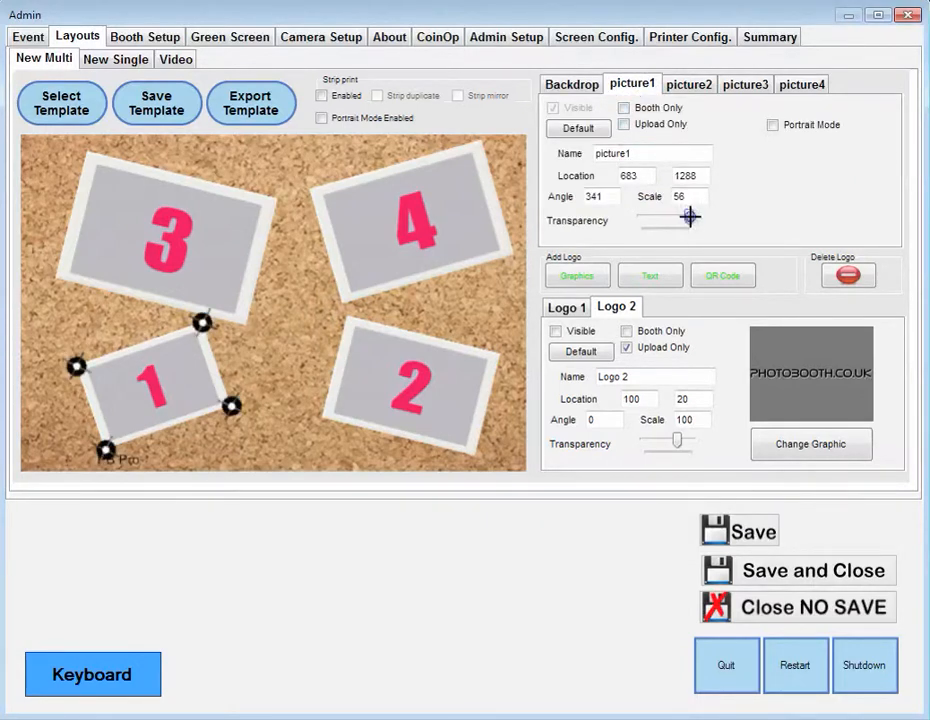
left_click_drag(690, 217, 712, 214)
left_click_drag(201, 325, 263, 340)
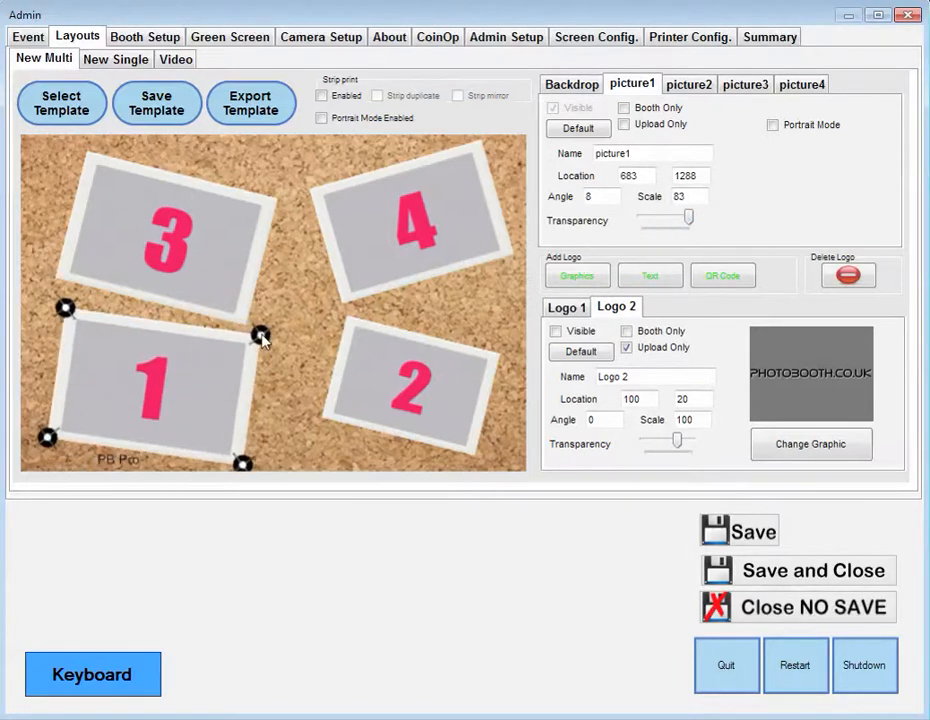
left_click_drag(160, 368, 187, 365)
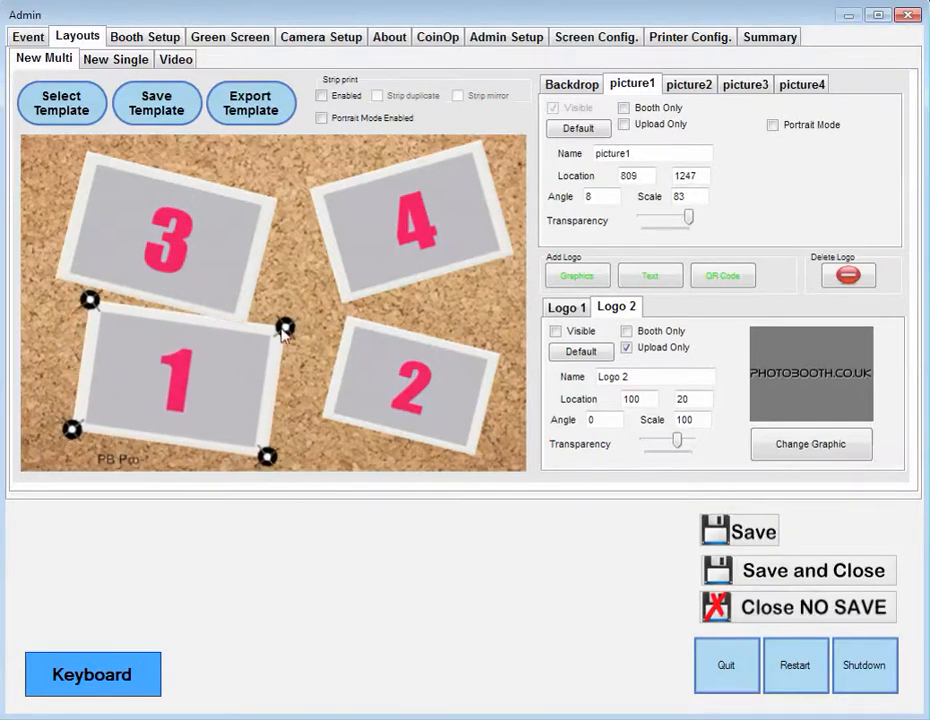
left_click_drag(284, 326, 284, 318)
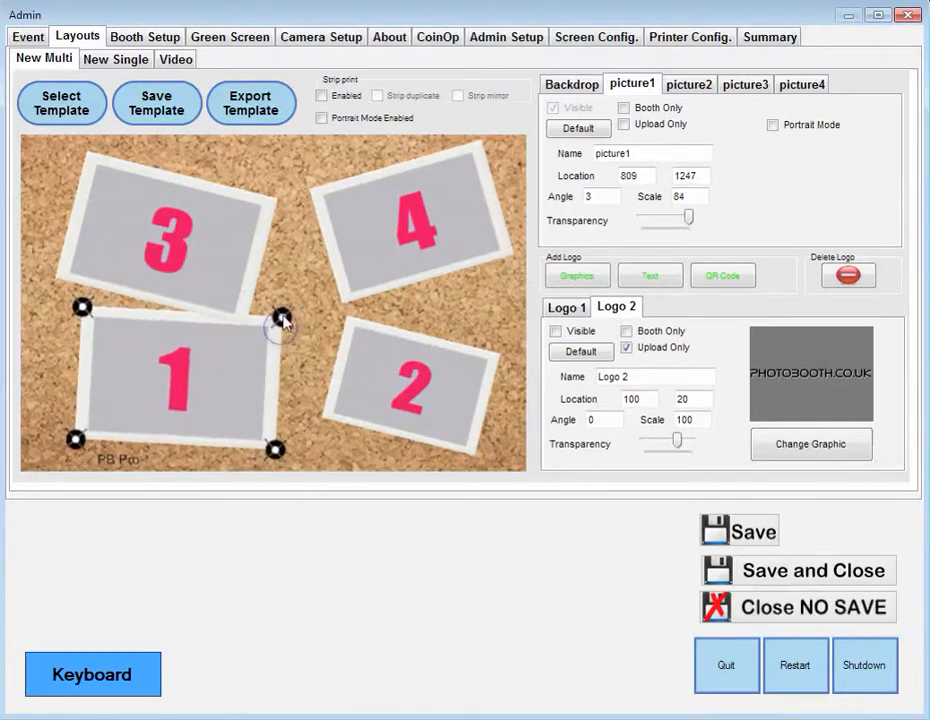
- In the single-picture layout, shrink the picture to about scale 71, tilt it to about angle 353, and move it to about 1489, 835
left_click(100, 62)
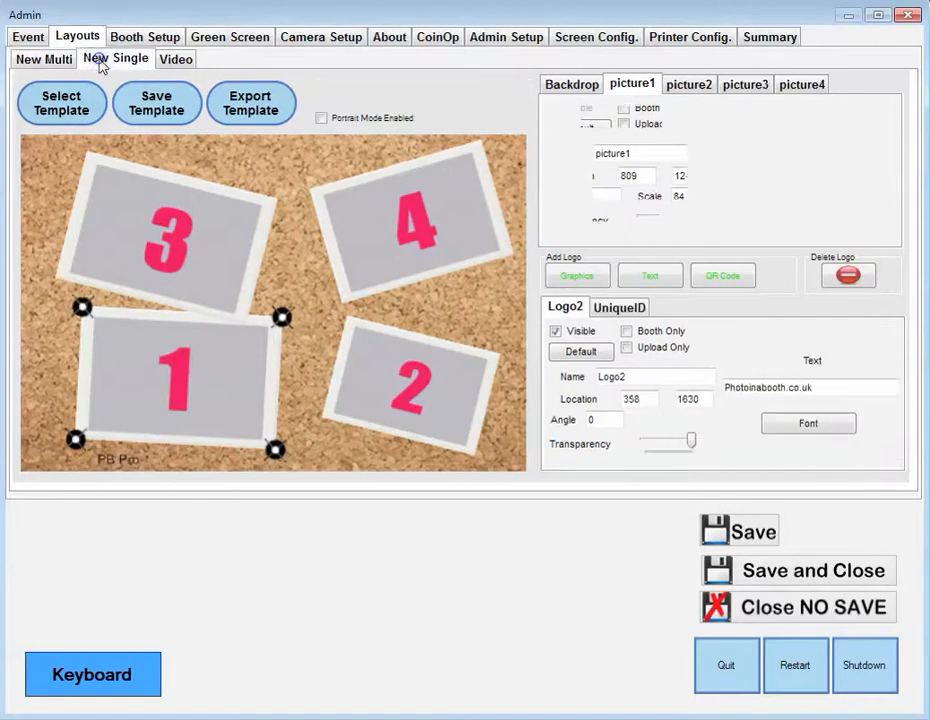
left_click(243, 306)
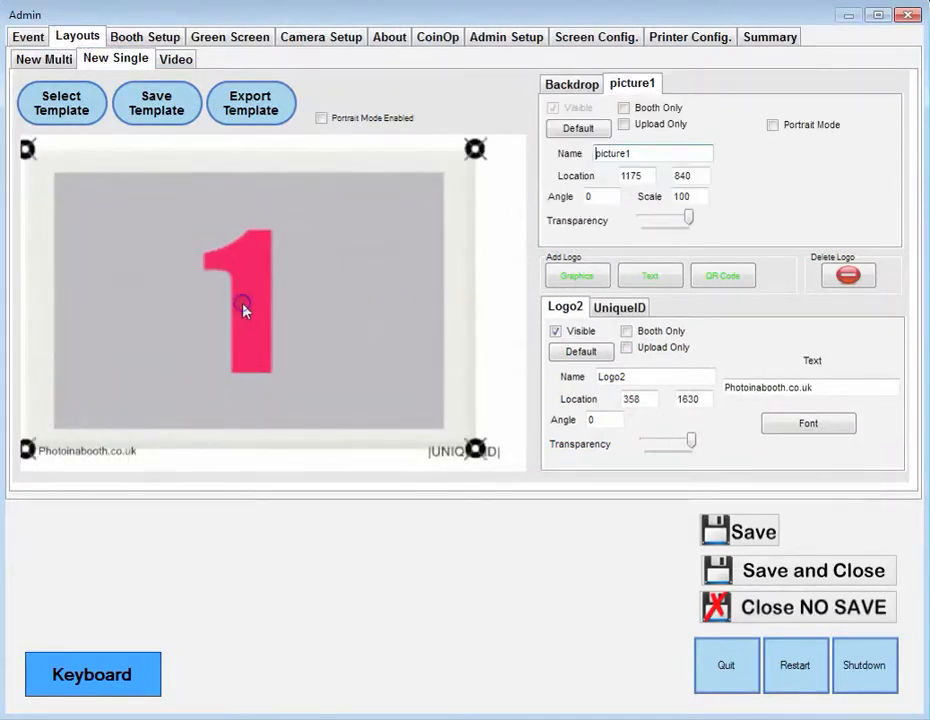
left_click_drag(27, 149, 80, 180)
left_click_drag(283, 296, 345, 295)
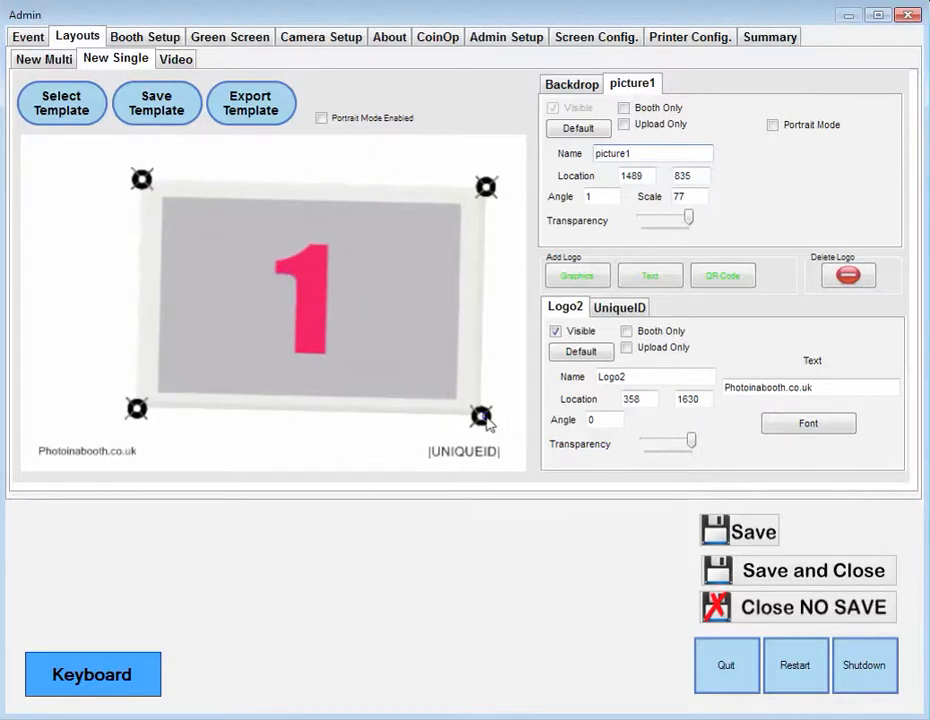
left_click_drag(485, 415, 490, 390)
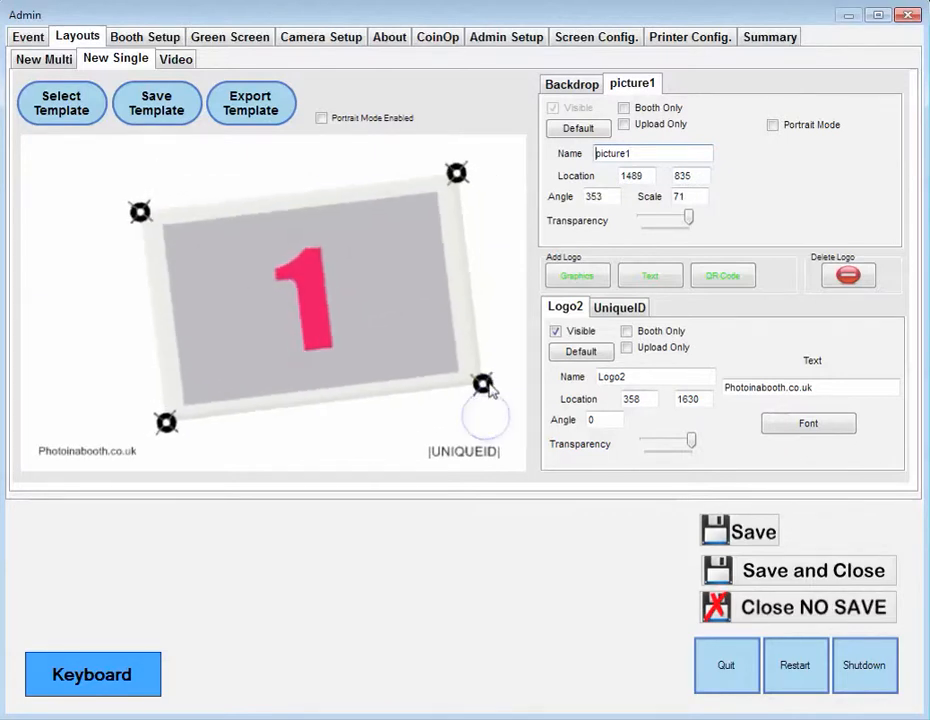
- Delete the UniqueID text logo from the single-picture layout
left_click(464, 452)
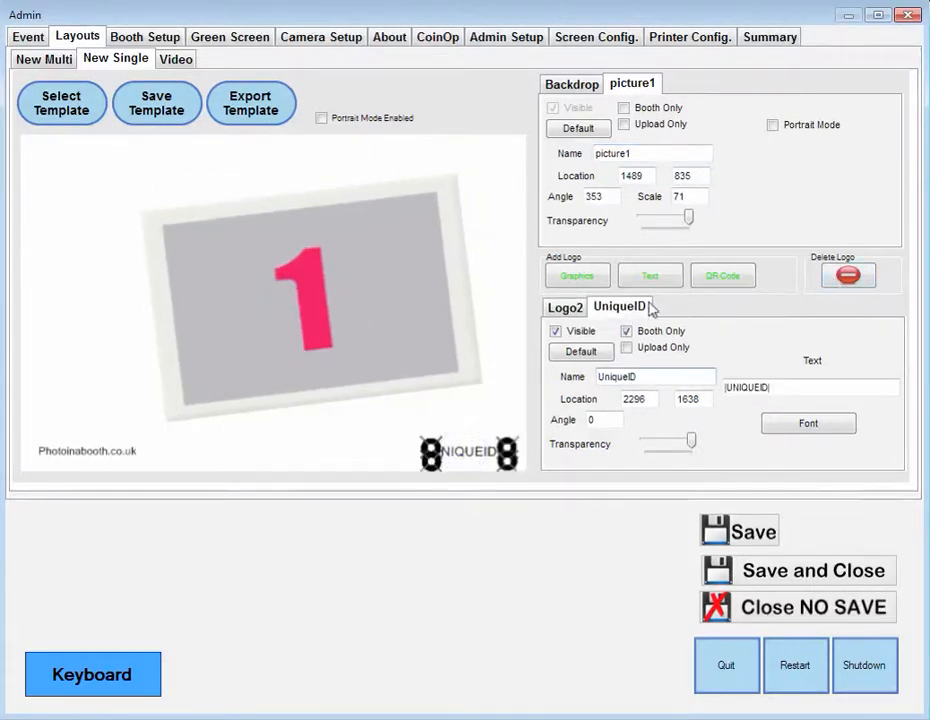
left_click(636, 306)
left_click(834, 283)
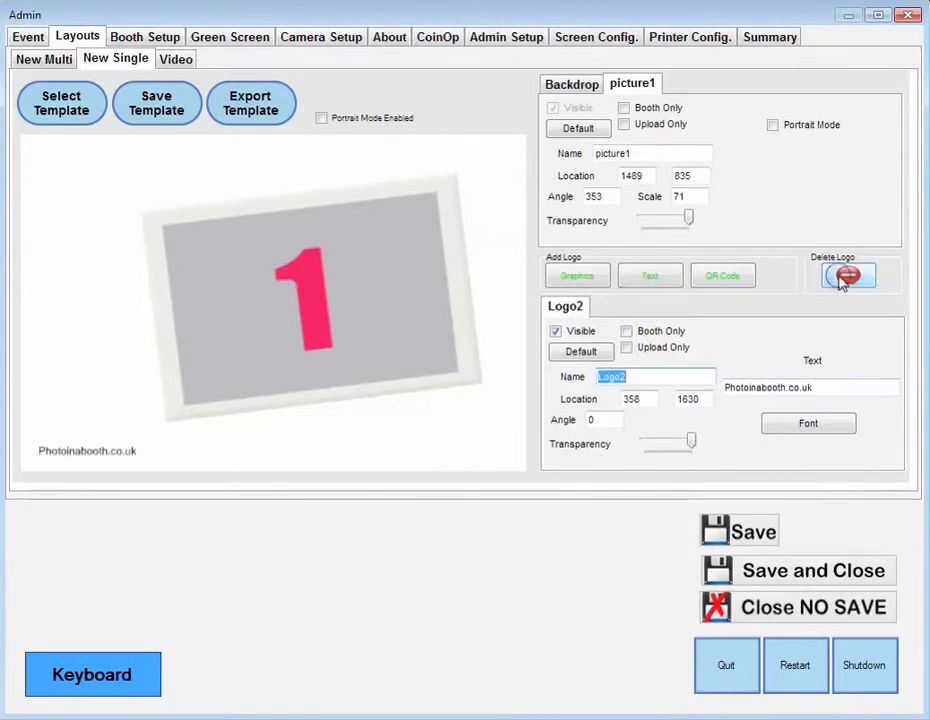
- Replace the Logo2 text in the single-picture layout with "PB Pro"
left_click(78, 455)
left_click(776, 384)
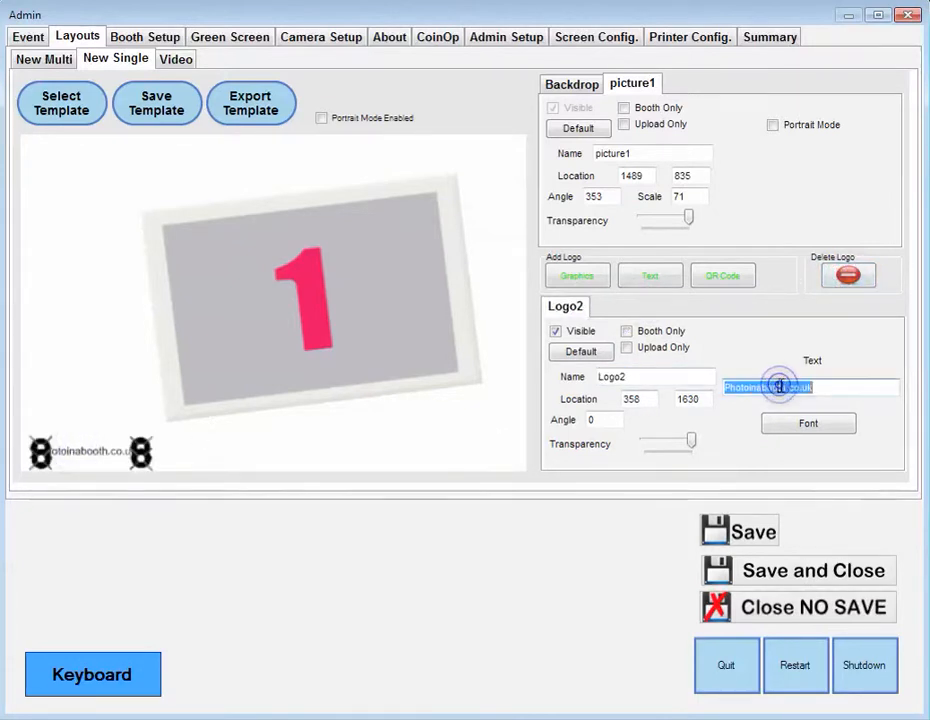
key("BackSpace")
key("BackSpace")
key("BackSpace")
key("BackSpace")
key("BackSpace")
key("BackSpace")
key("BackSpace")
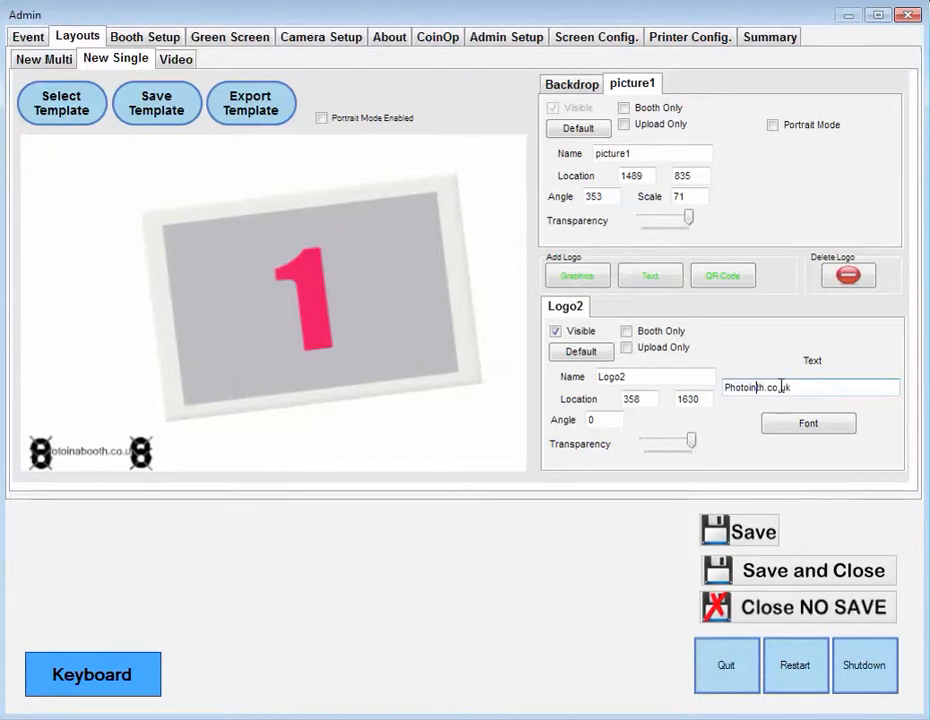
key("BackSpace")
key("BackSpace")
key("BackSpace")
key("BackSpace")
type("PB")
- Set the single-picture layout's Logo2 font to Arial Bold at size 48
left_click(800, 424)
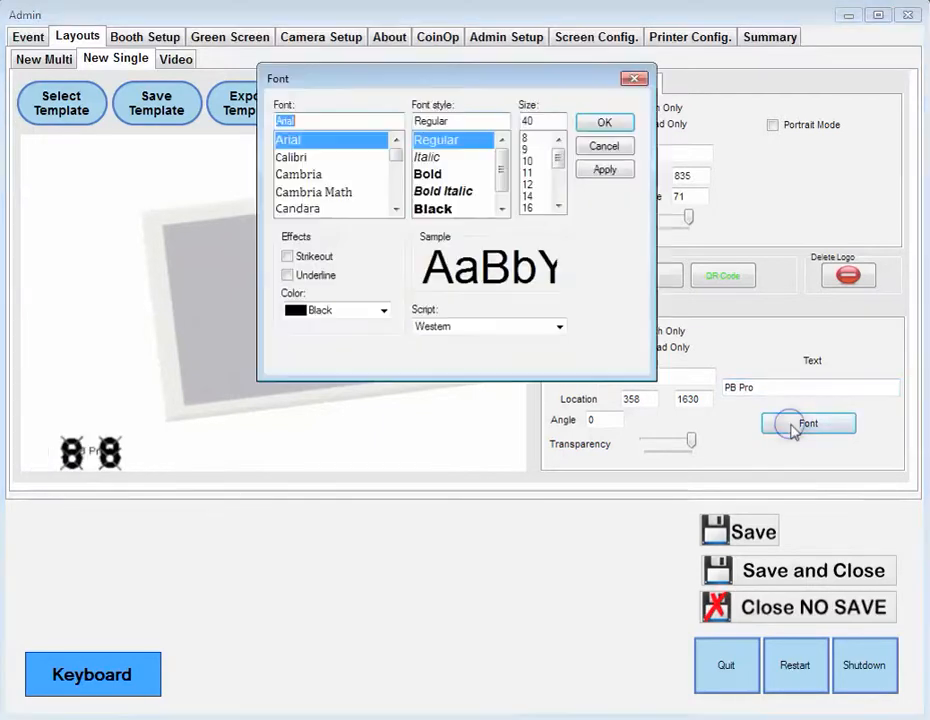
left_click(538, 196)
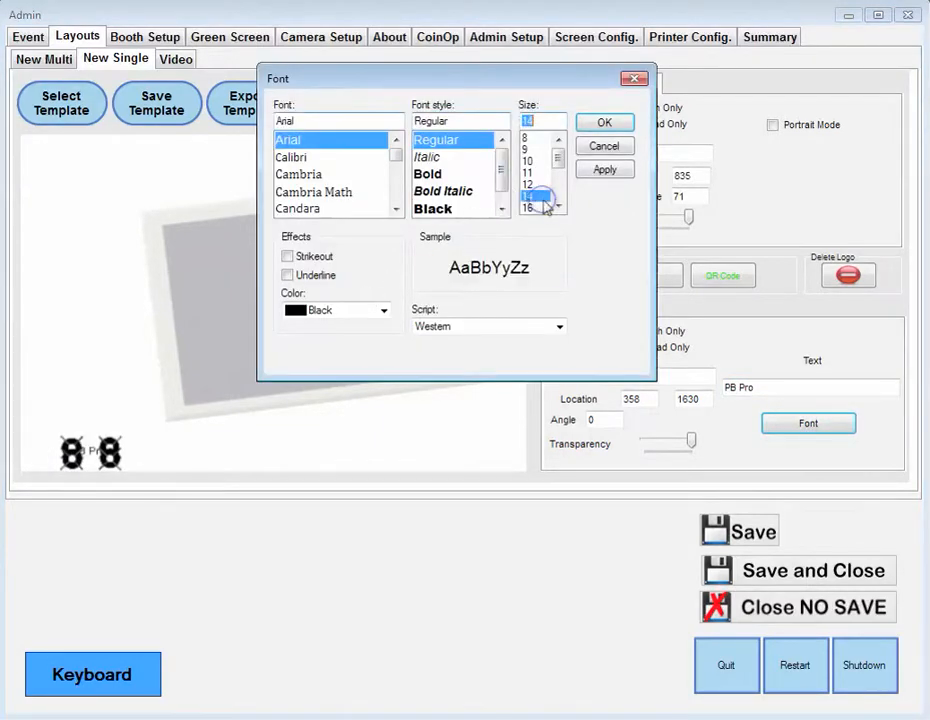
left_click(600, 171)
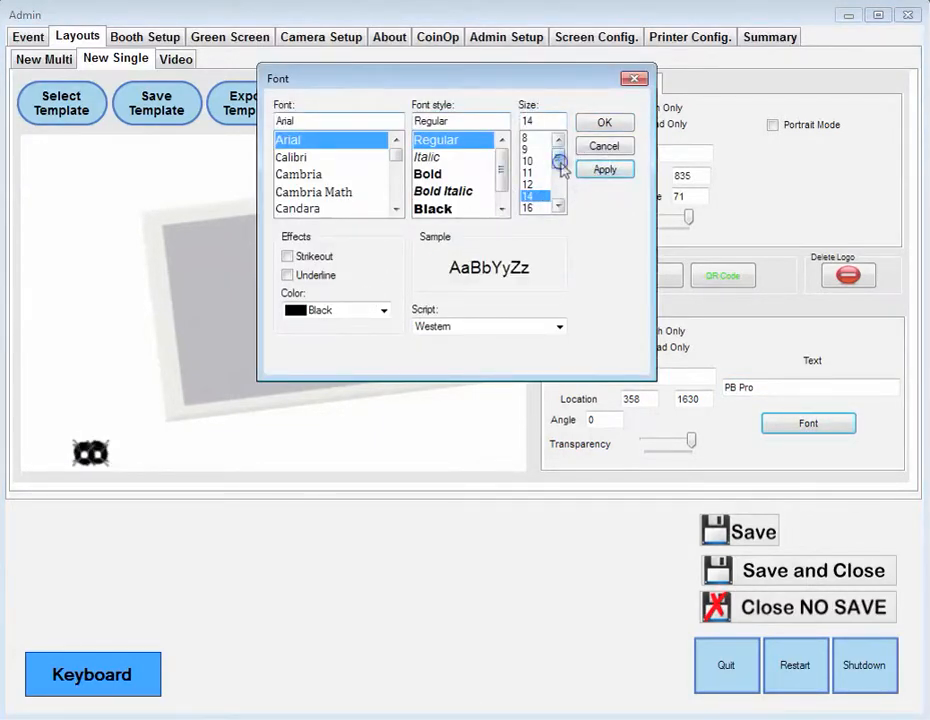
left_click_drag(557, 158, 554, 205)
left_click(530, 196)
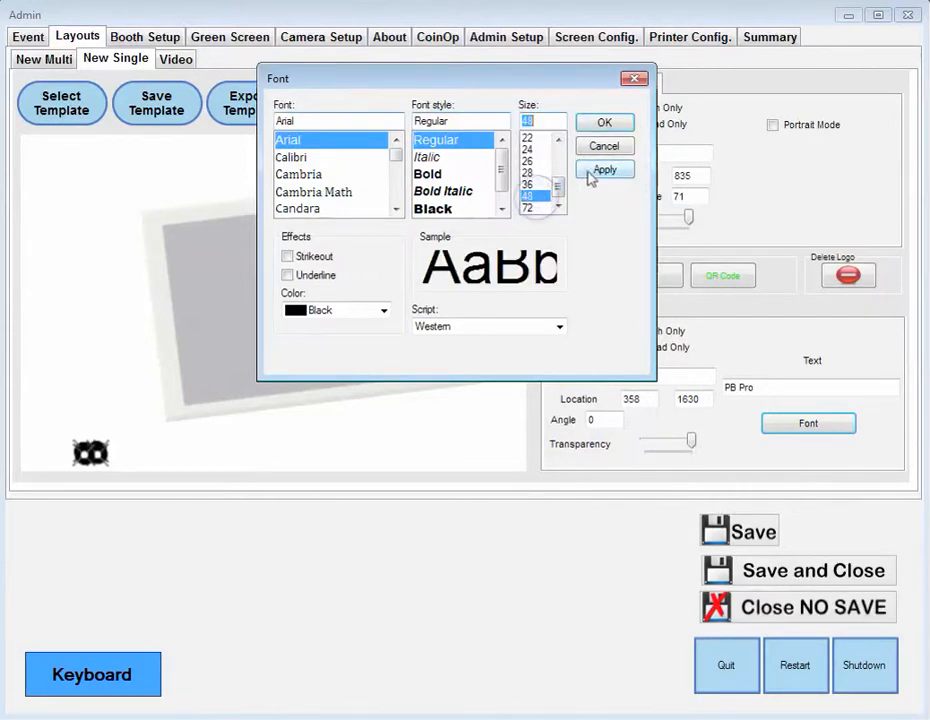
left_click(595, 172)
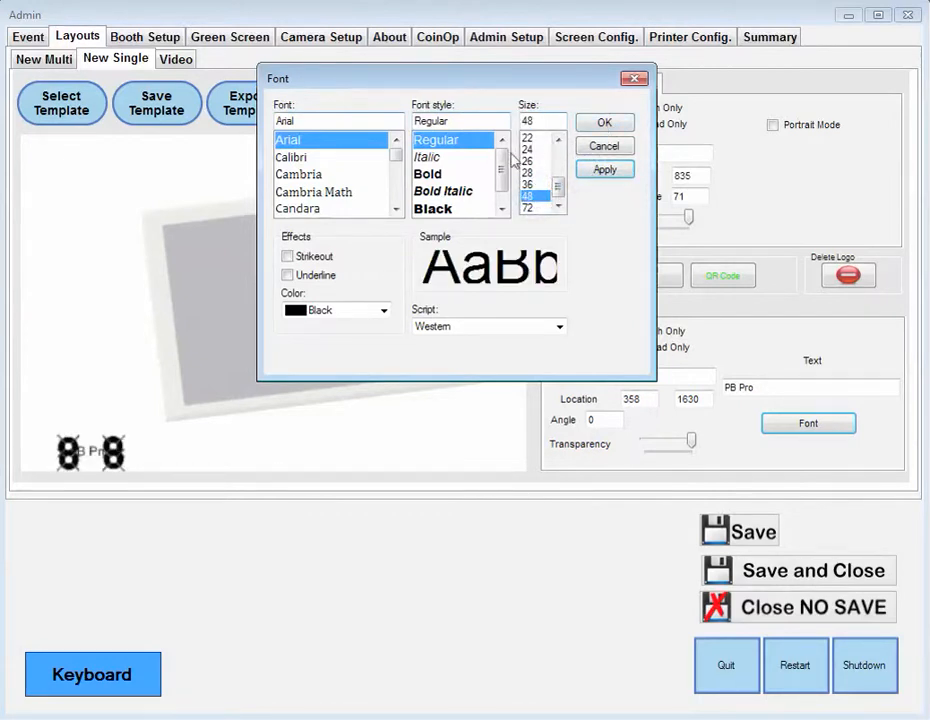
left_click(428, 174)
left_click(607, 172)
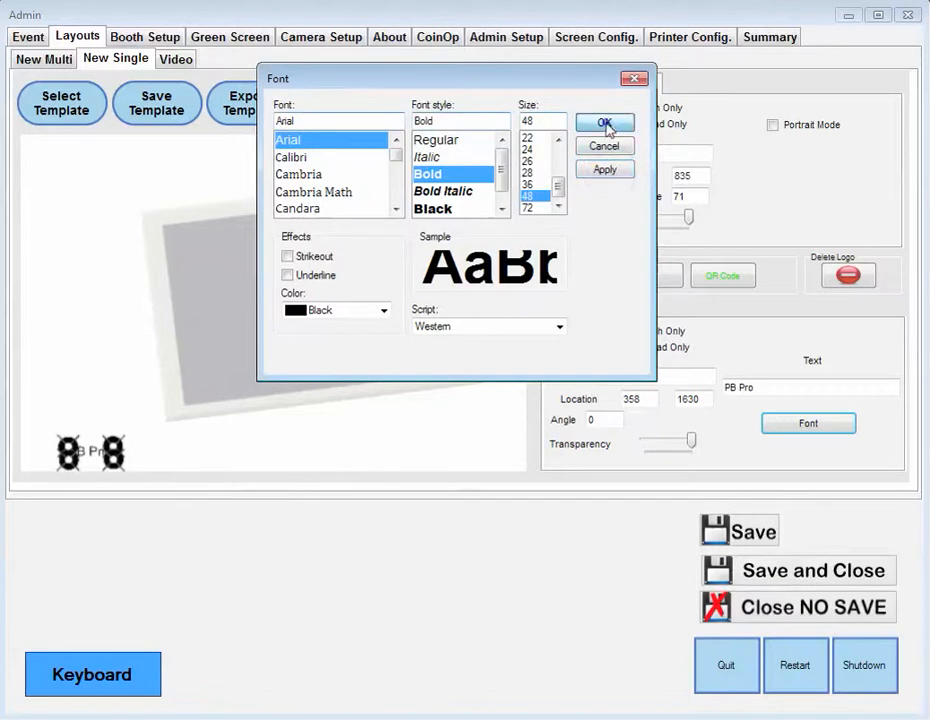
- Apply the chosen Logo2 font and set the single-picture layout's backdrop color to blue
left_click(605, 123)
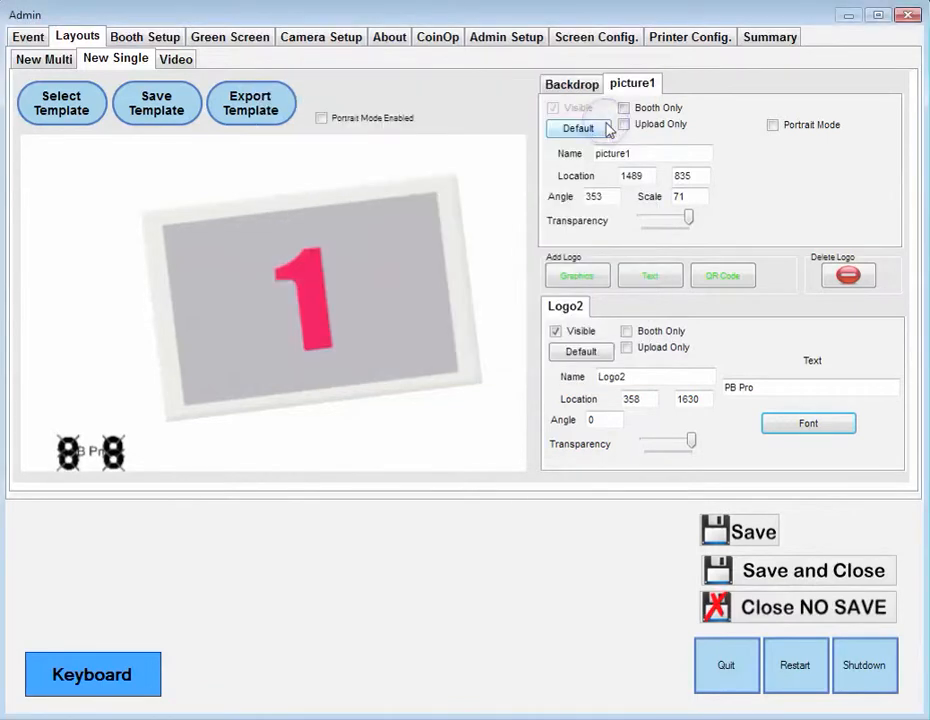
left_click(568, 84)
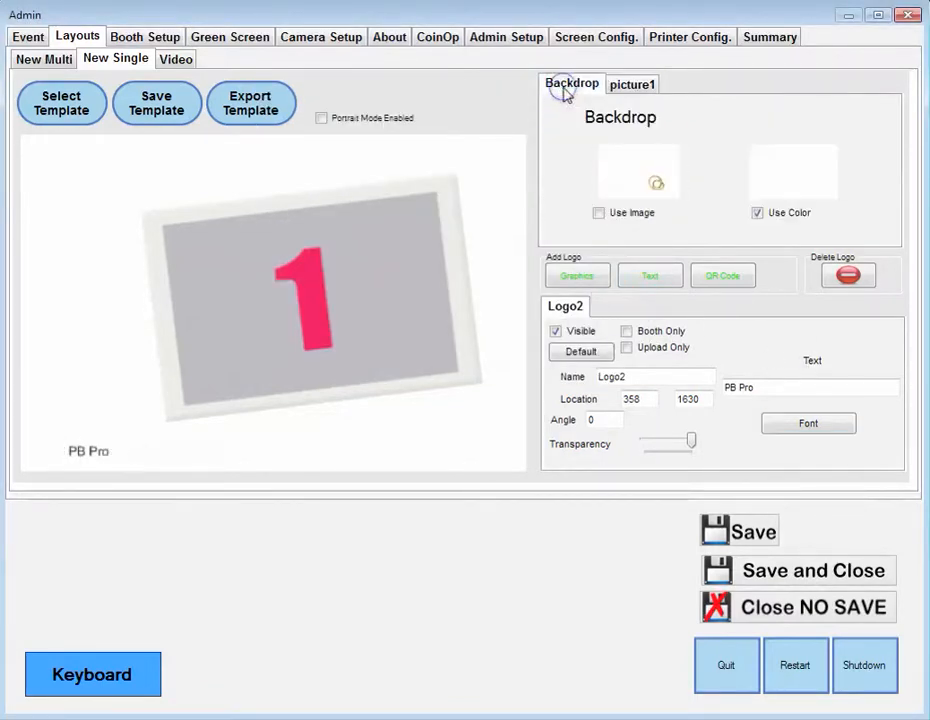
left_click(645, 179)
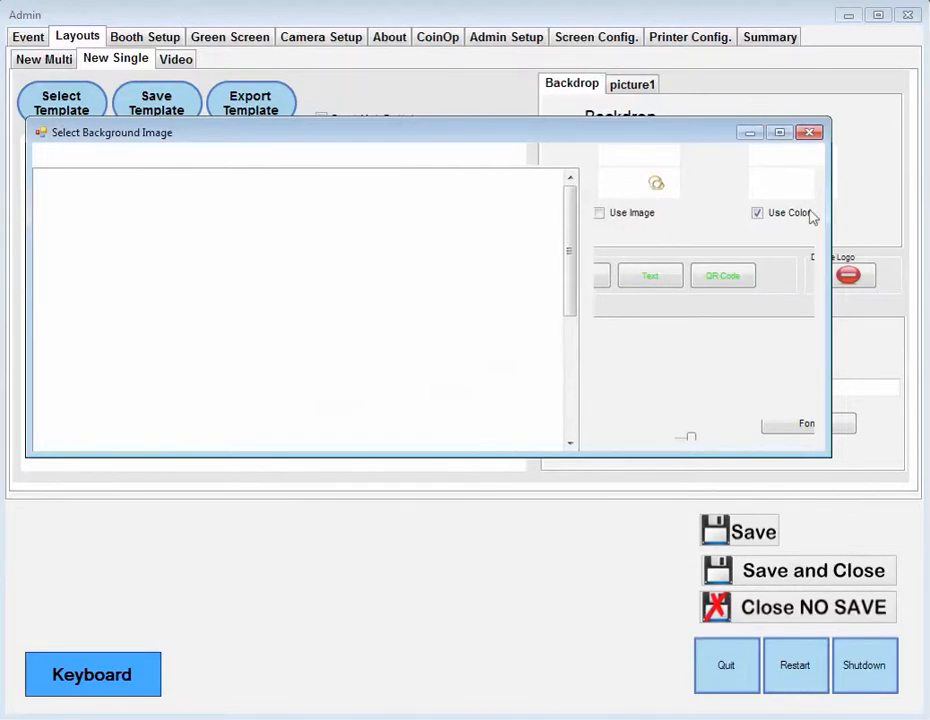
left_click(776, 429)
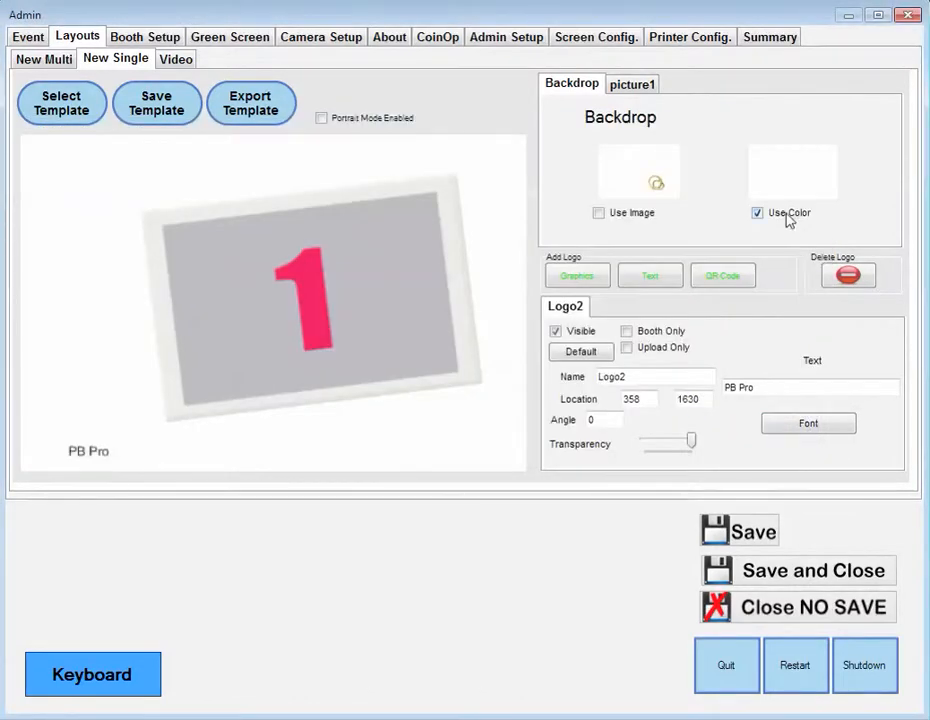
left_click(781, 174)
left_click(467, 185)
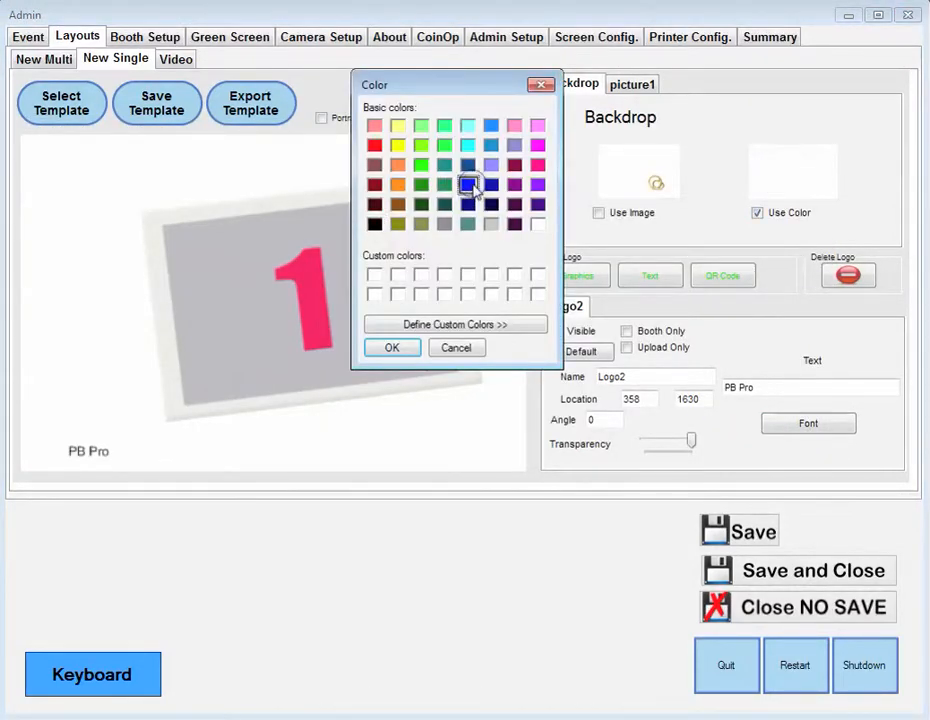
left_click(410, 350)
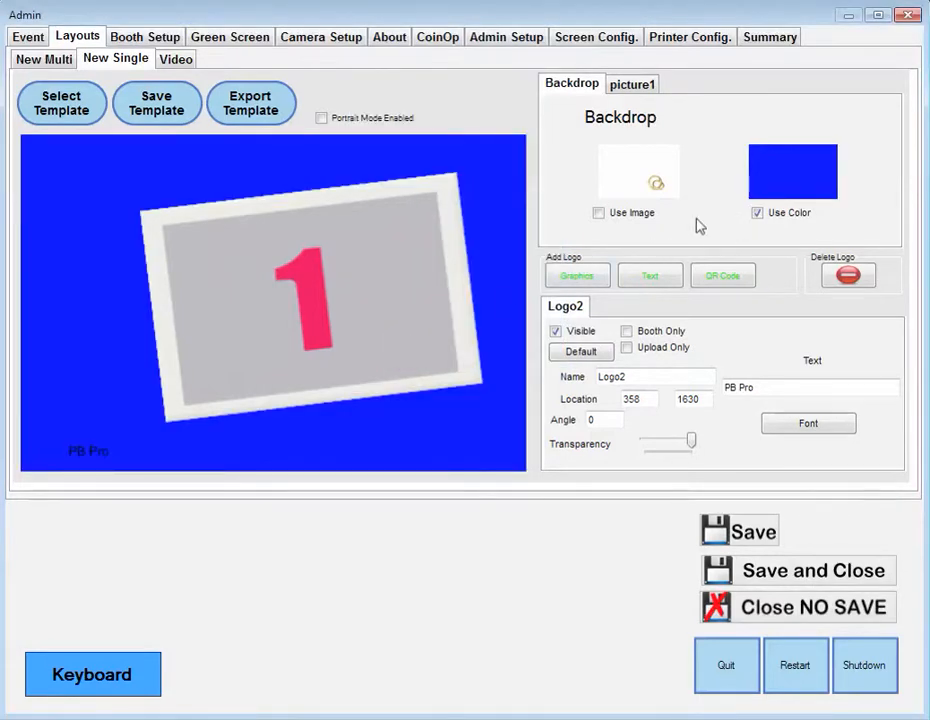
- Switch the single-picture layout's backdrop to the pink curtain image and move the picture to about 1318, 835
left_click(598, 213)
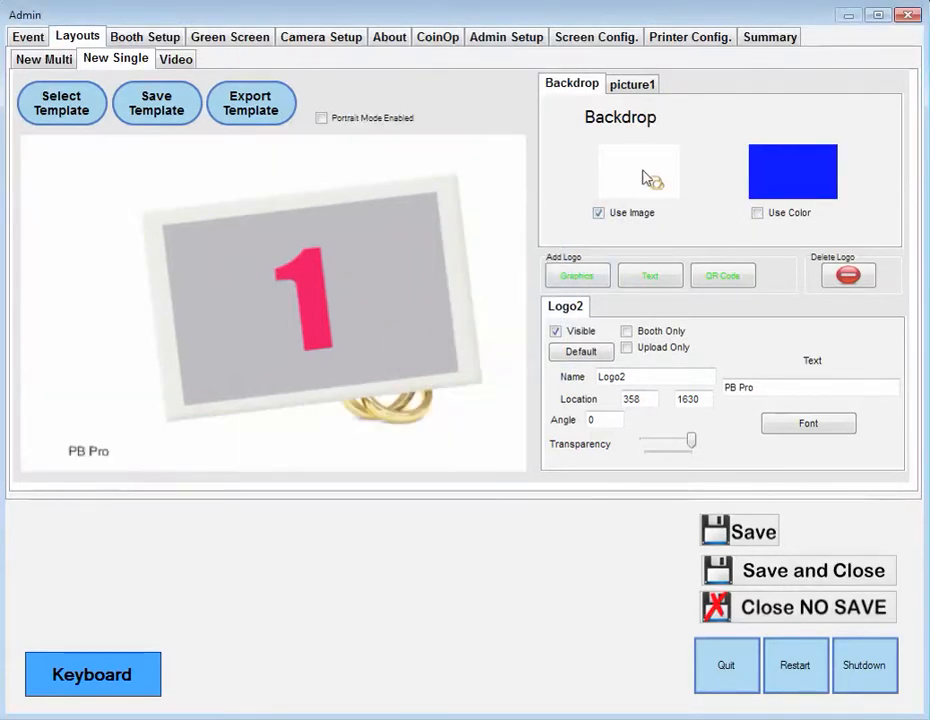
left_click(641, 174)
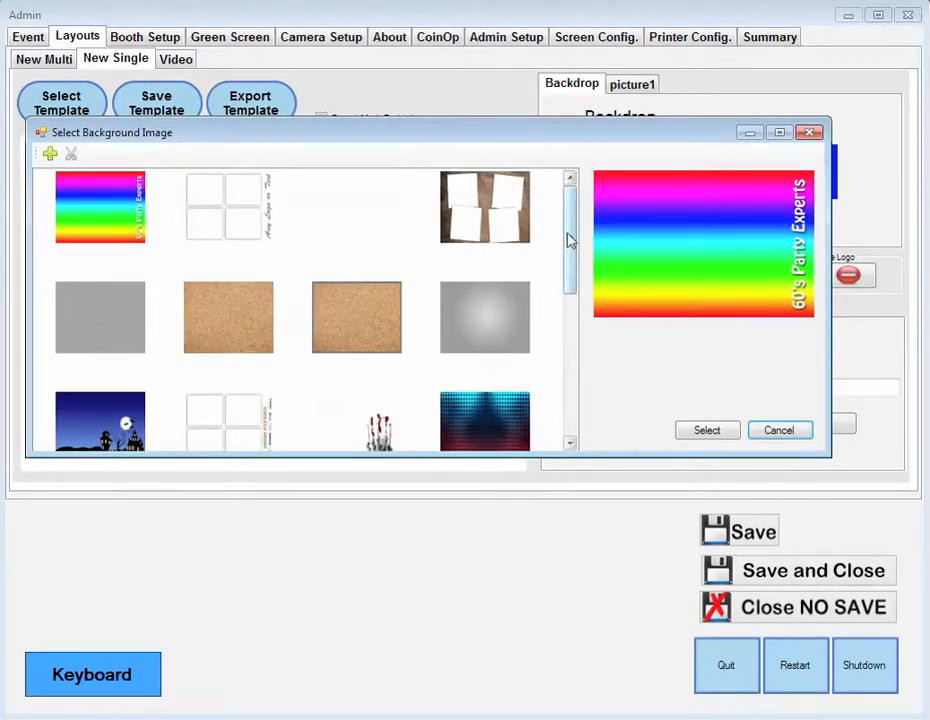
left_click_drag(571, 239, 573, 316)
left_click(352, 347)
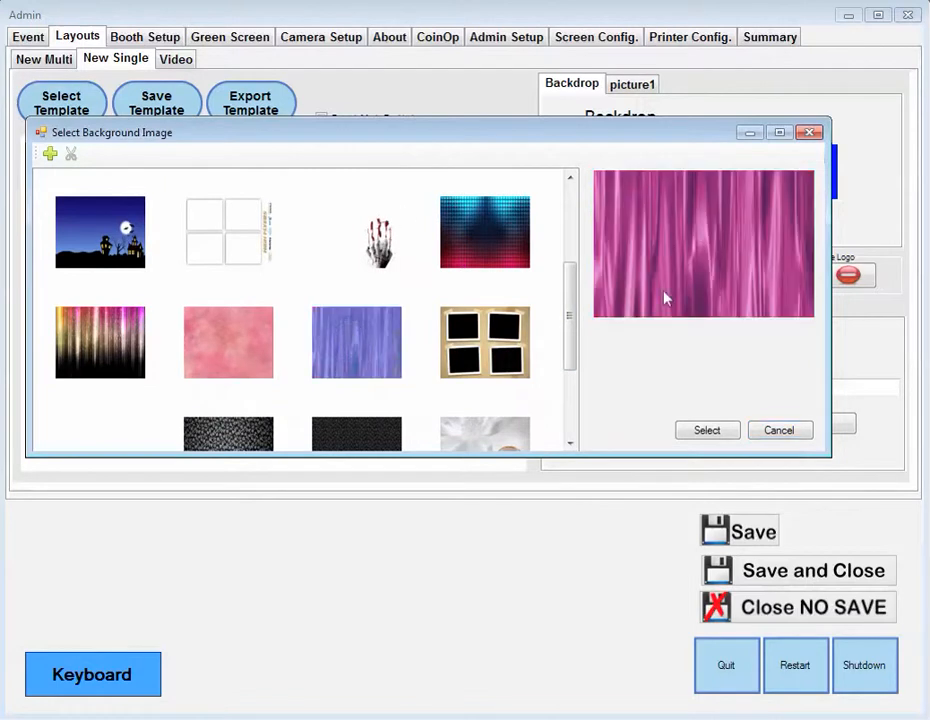
left_click(706, 430)
left_click(363, 303)
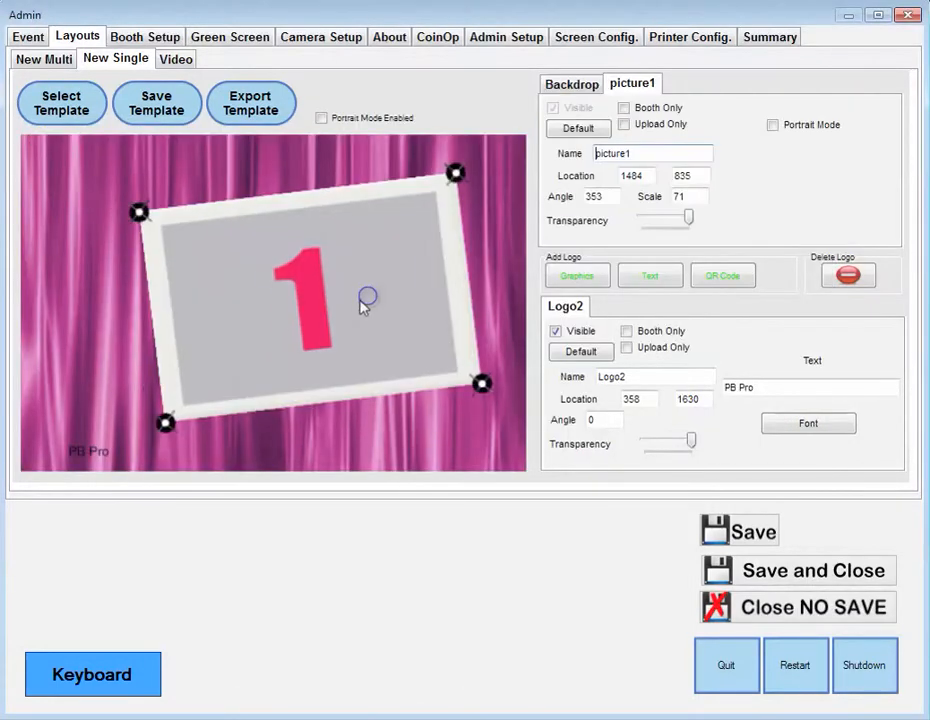
left_click_drag(363, 303, 336, 303)
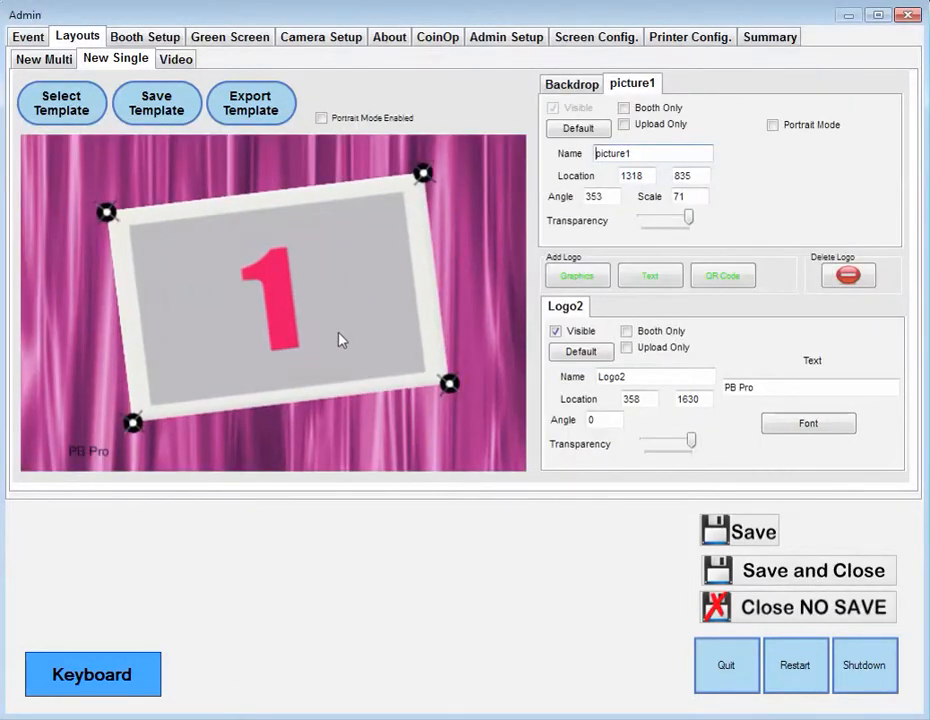
- Save the single-picture layout as a template named "Single Pink"
left_click(157, 98)
left_click_drag(52, 102, 411, 174)
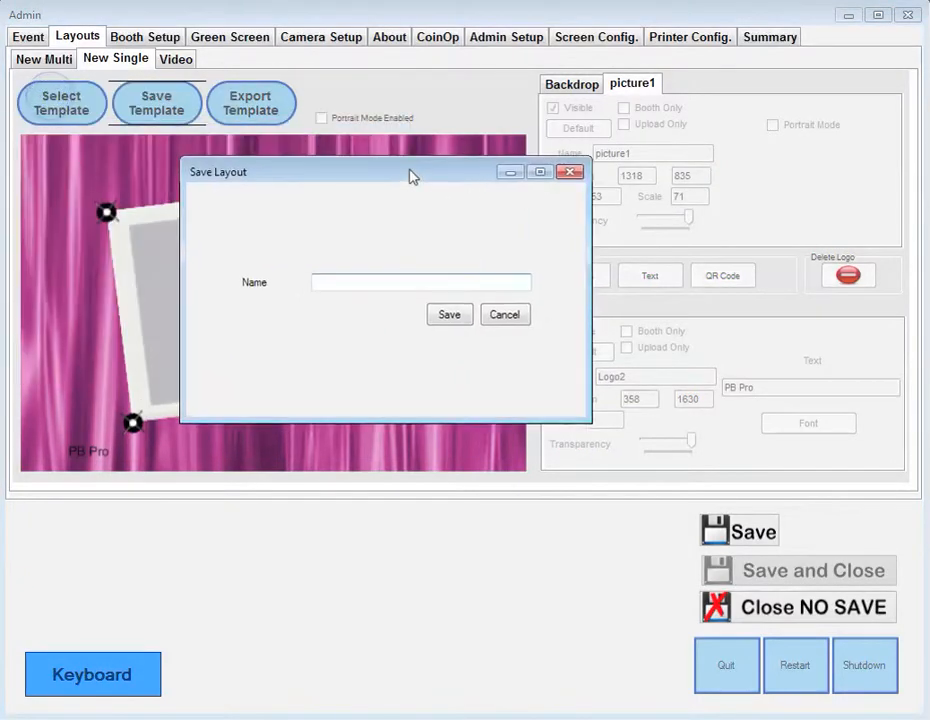
left_click(358, 277)
type("Singl")
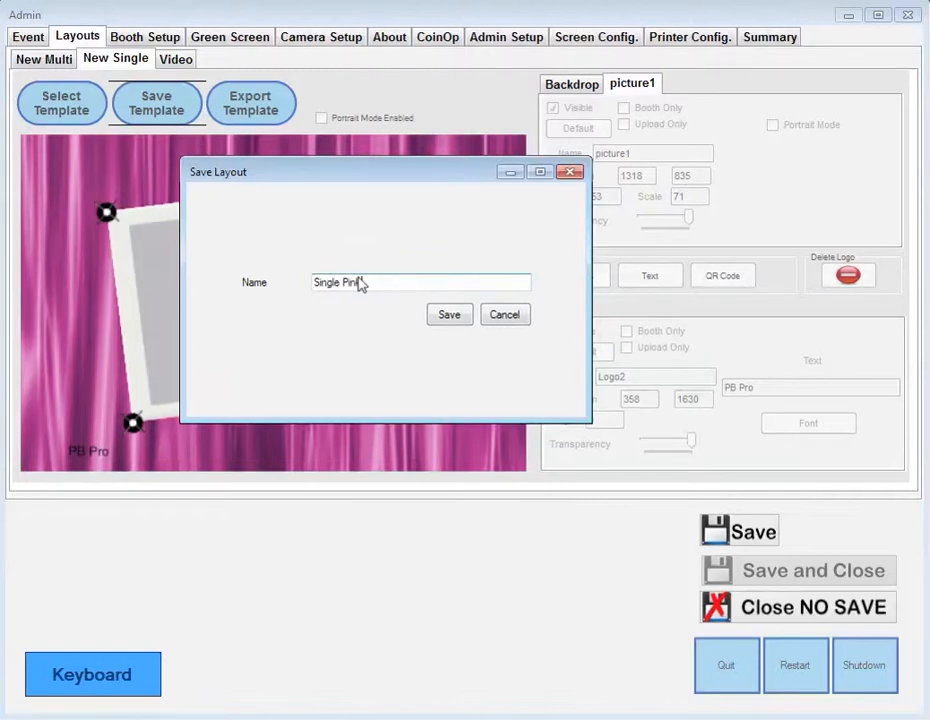
type("e Pink")
left_click(463, 316)
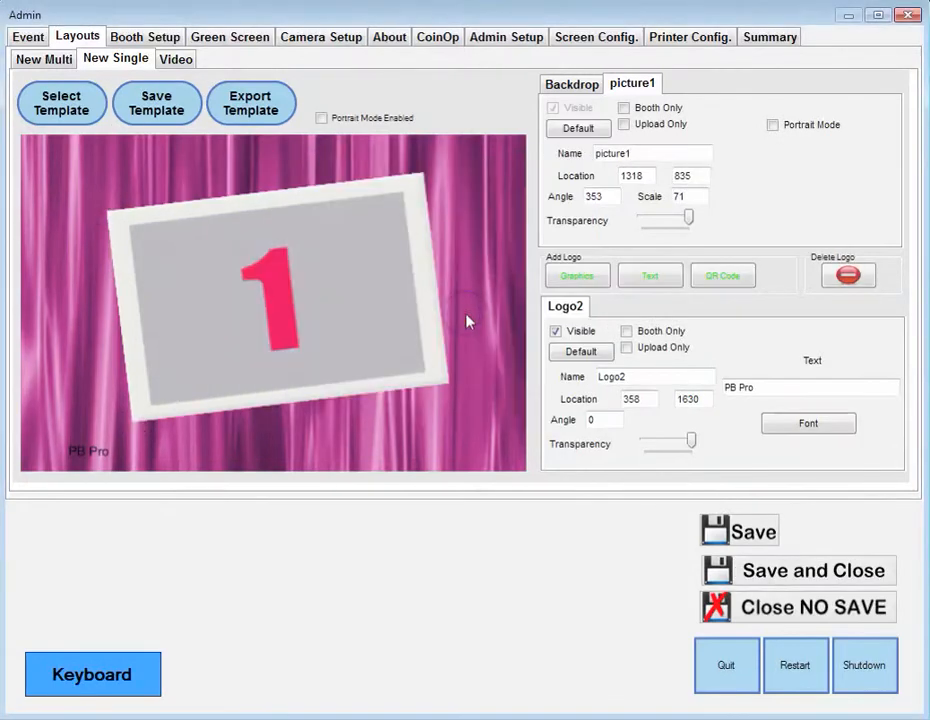
- Save the multi-picture layout as a template named "Multi Cork"
left_click(44, 60)
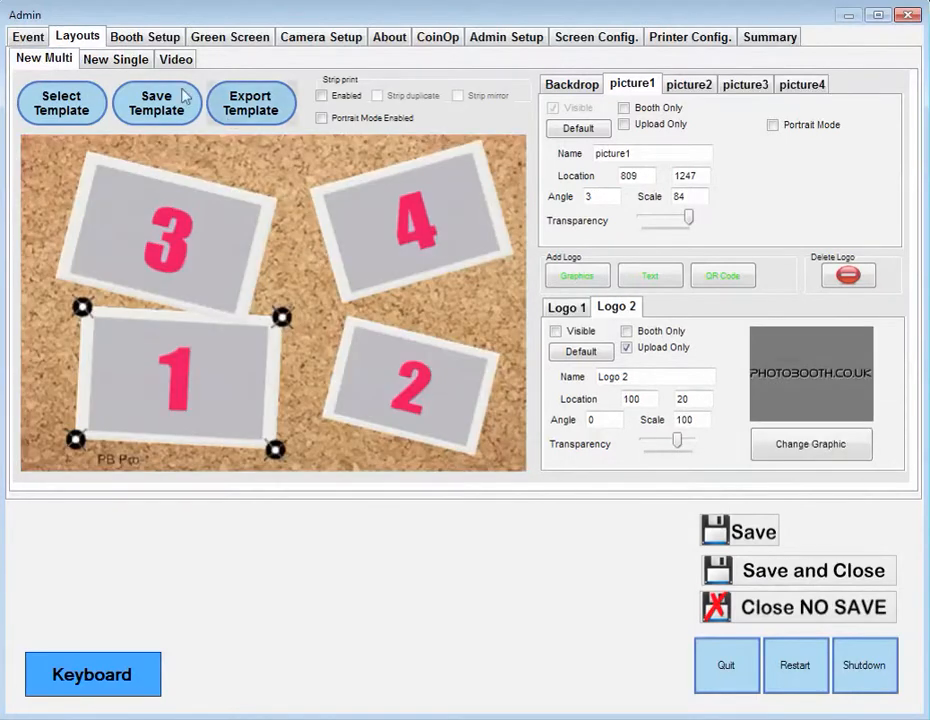
left_click(152, 107)
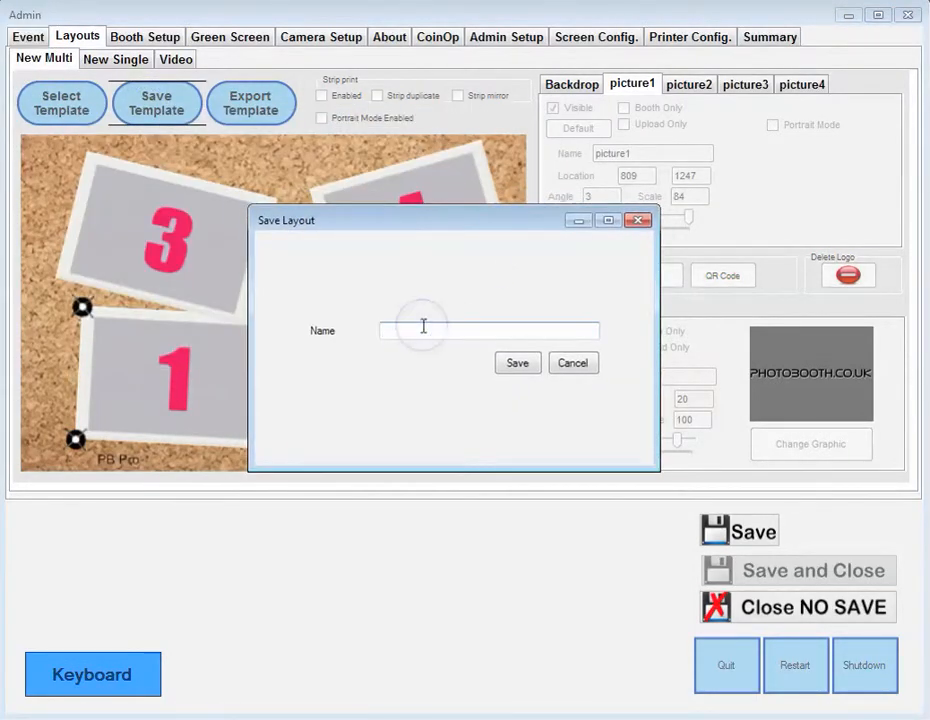
type("Multi Cork")
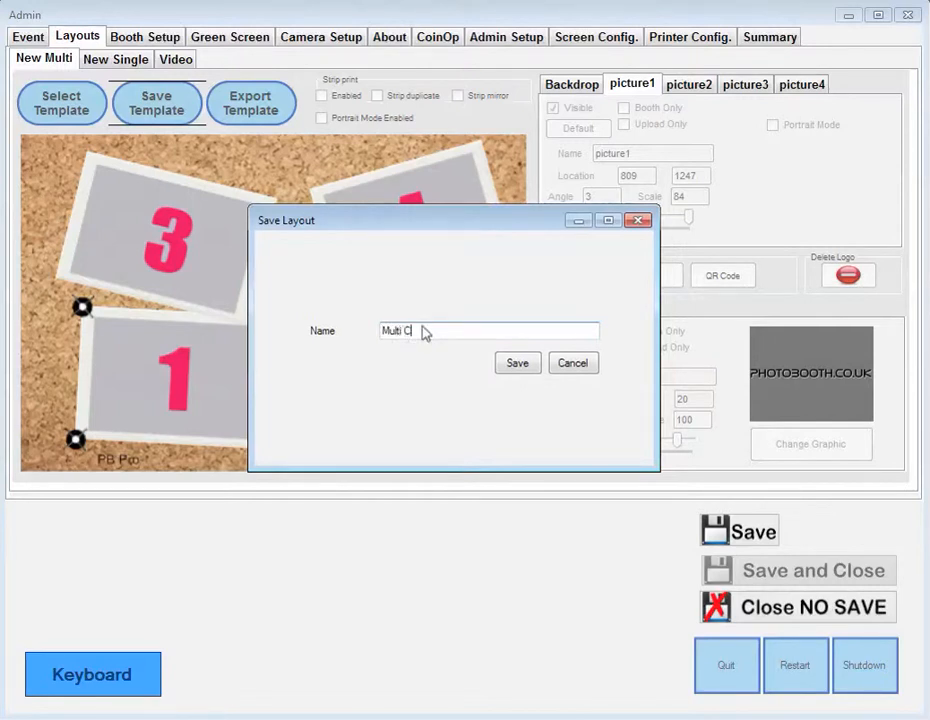
left_click(516, 371)
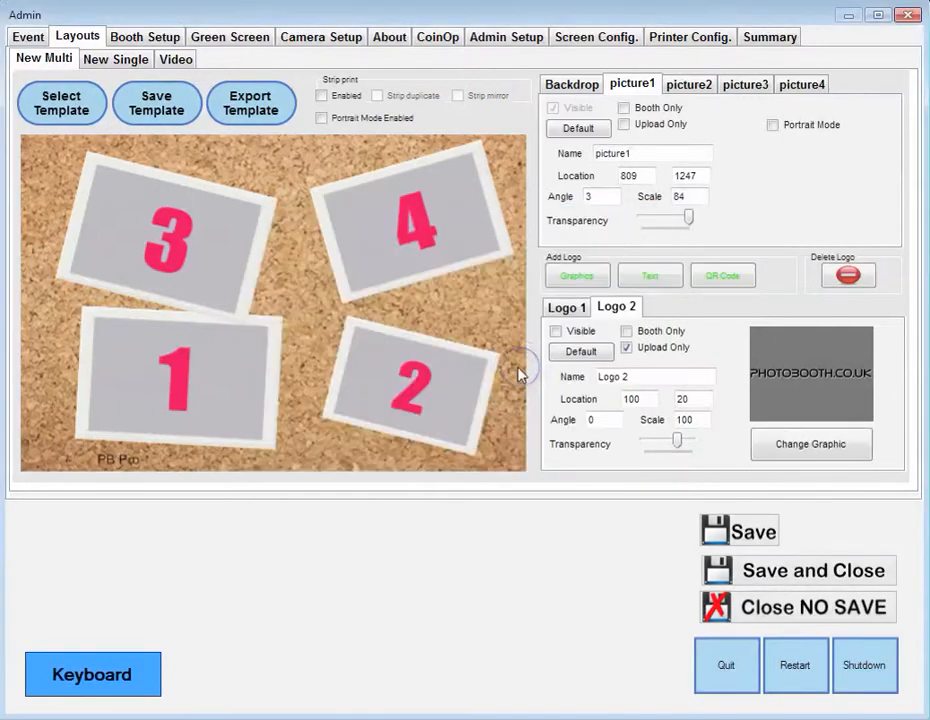
- Load the Happy Birthday template with four captioned photo frames on dark wood into the multi-picture layout
left_click(57, 104)
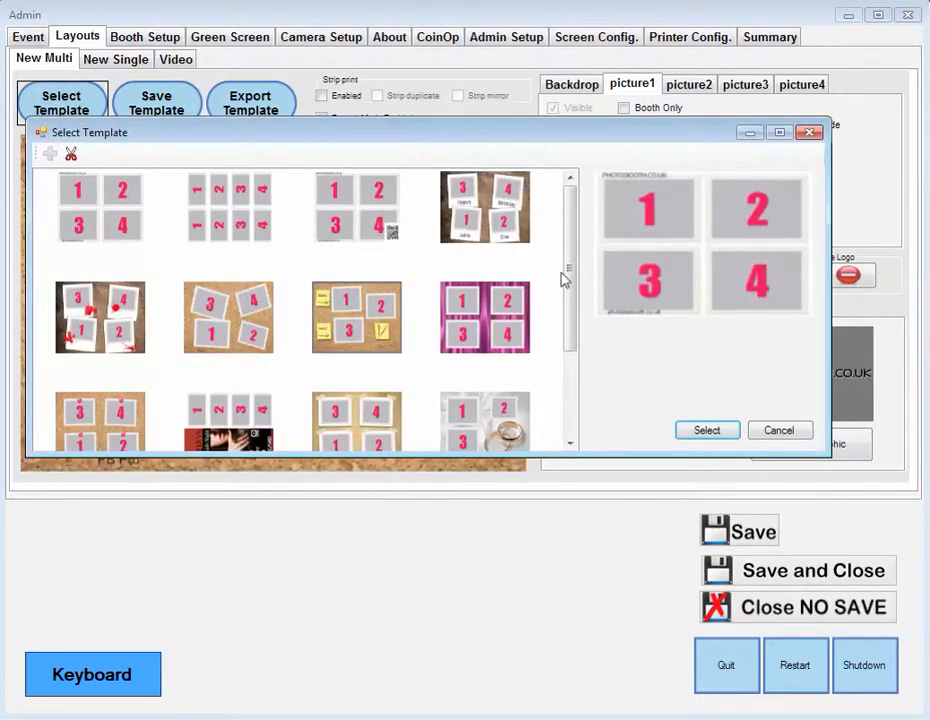
mouse_move(575, 243)
left_mouse_down()
mouse_move(573, 349)
mouse_move(573, 230)
left_mouse_up()
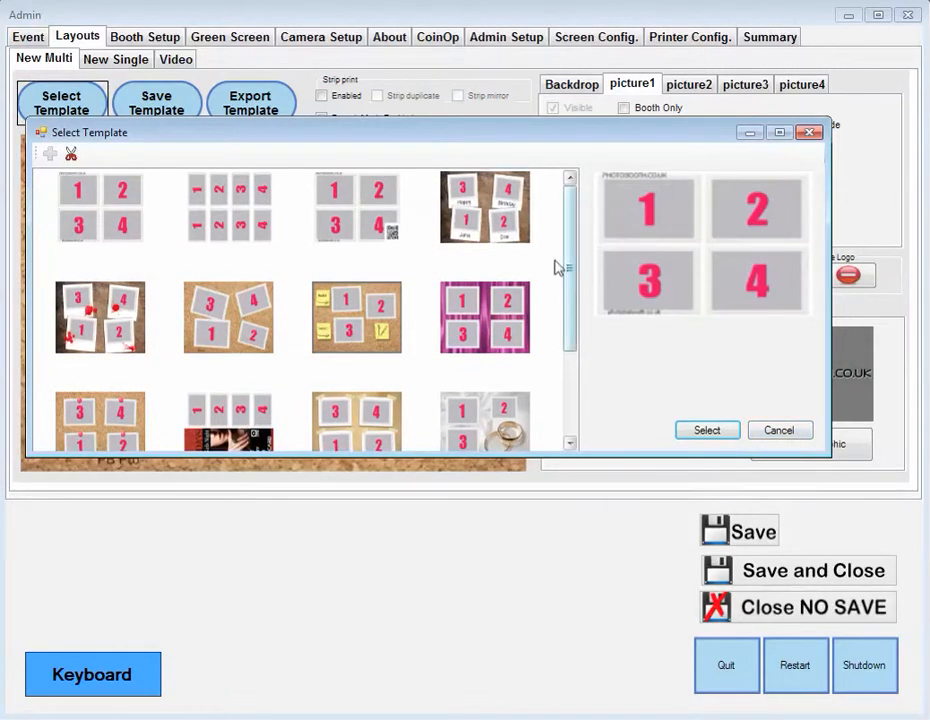
left_click(483, 215)
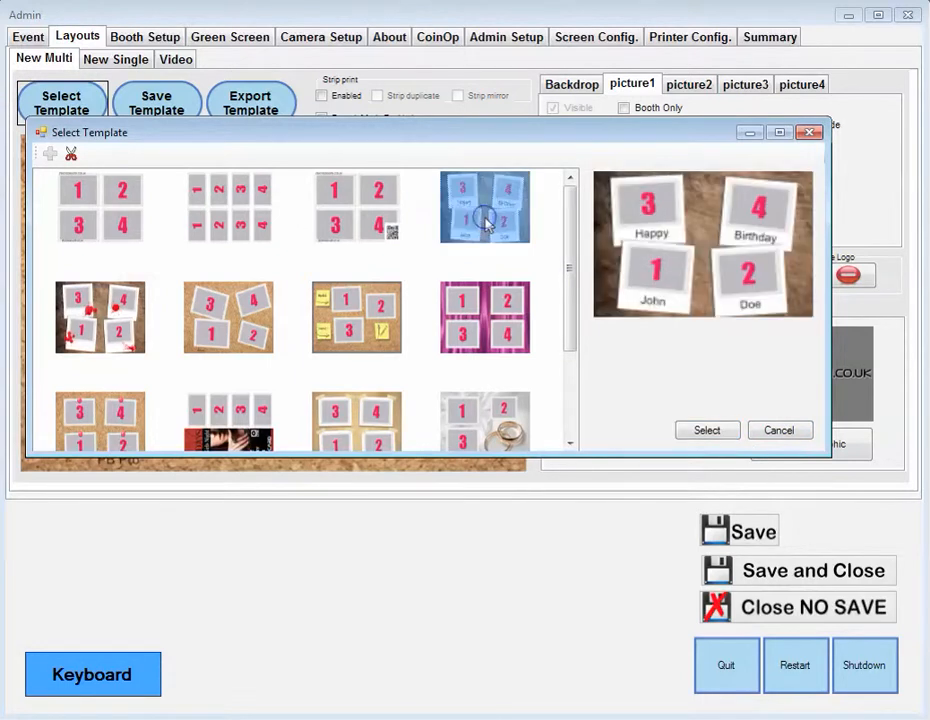
left_click(716, 433)
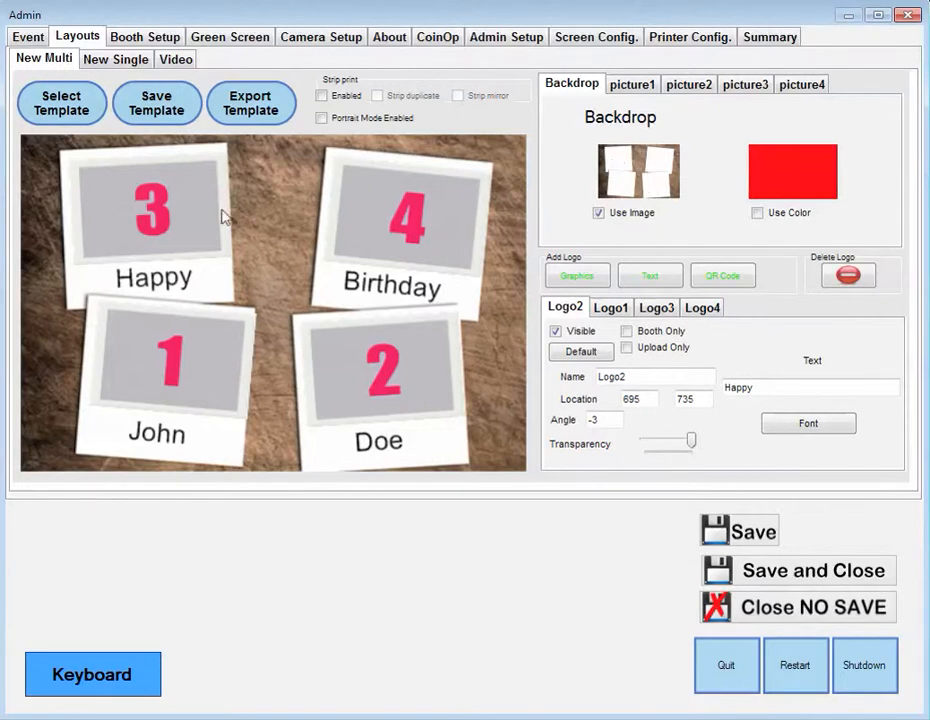
- Examine the settings of the four pictures and the four text captions in the loaded birthday layout
left_click(140, 196)
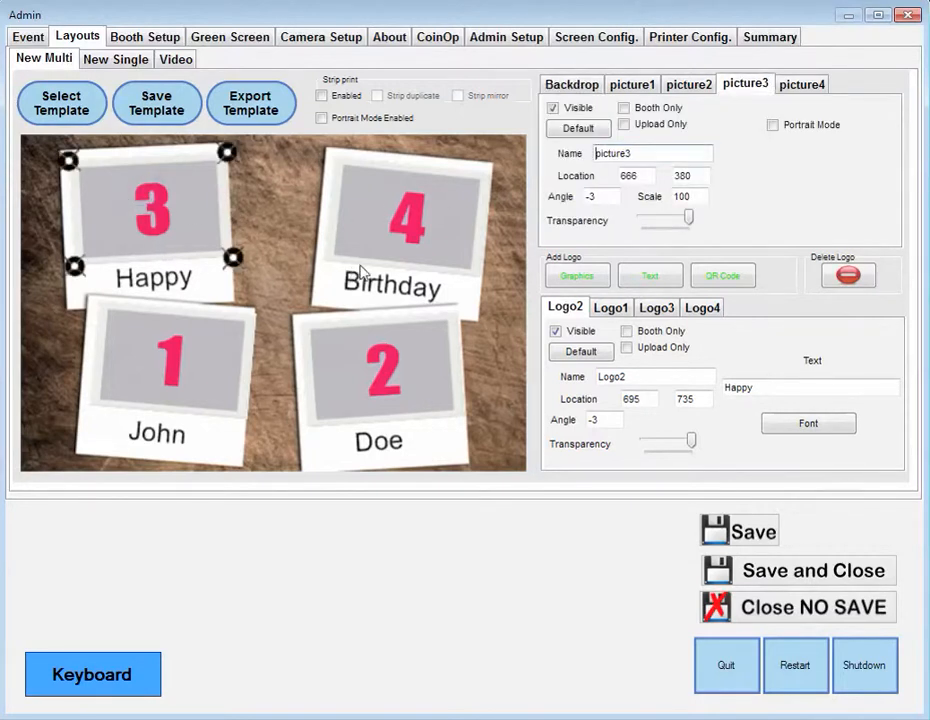
left_click(392, 241)
left_click(191, 344)
left_click(351, 357)
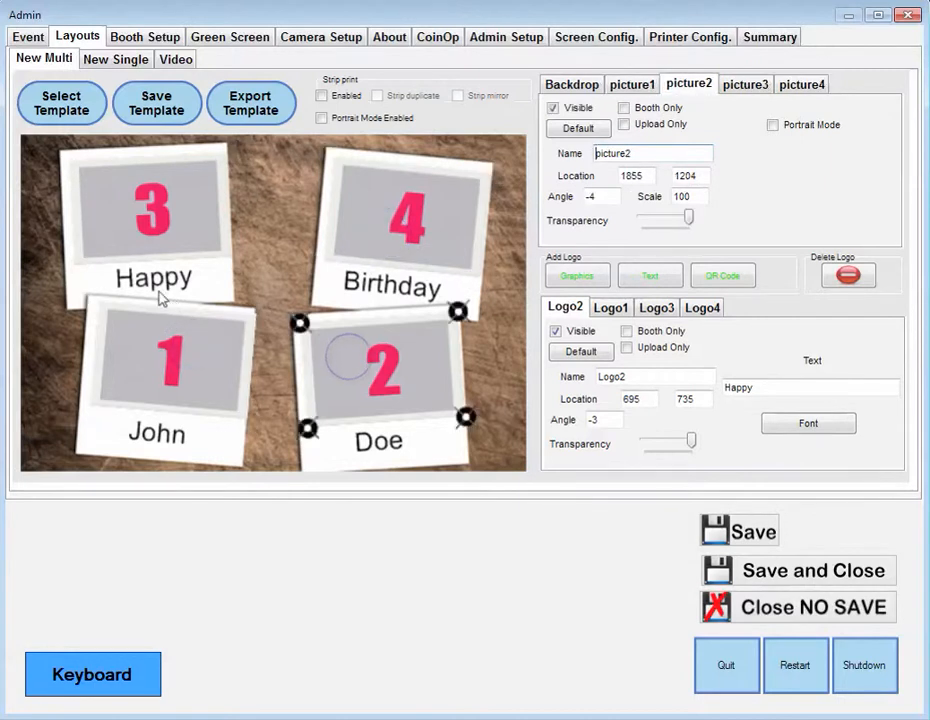
left_click(158, 282)
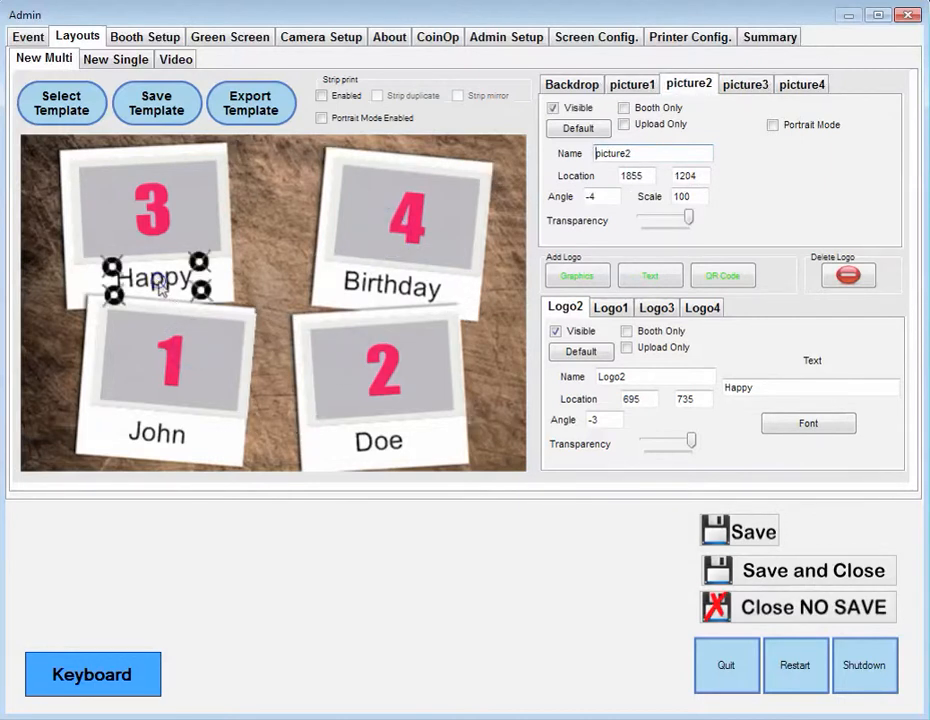
left_click(386, 285)
left_click(143, 433)
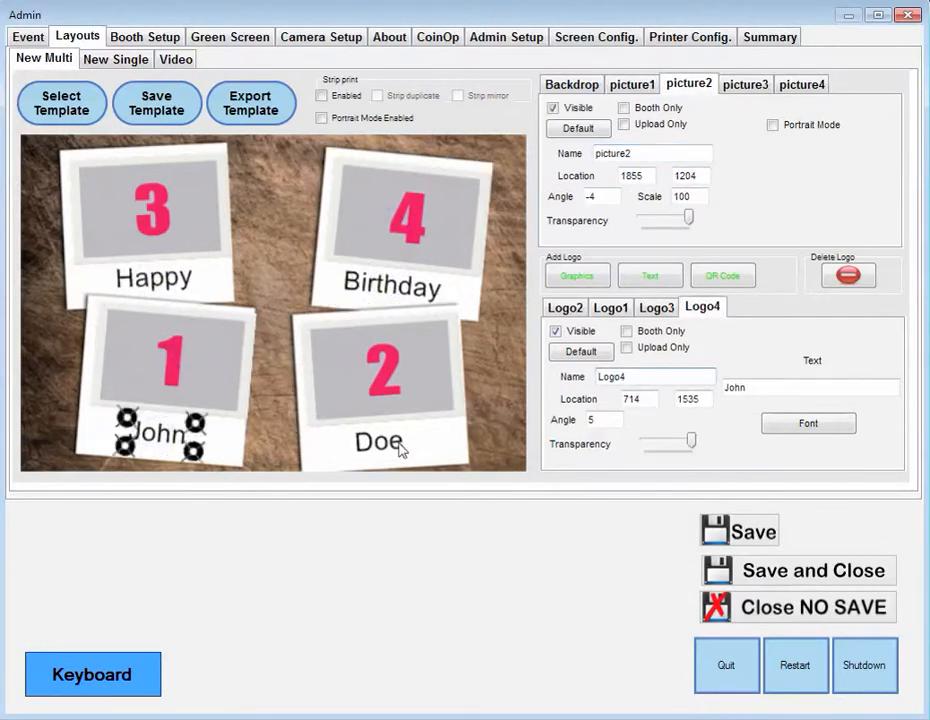
left_click(398, 445)
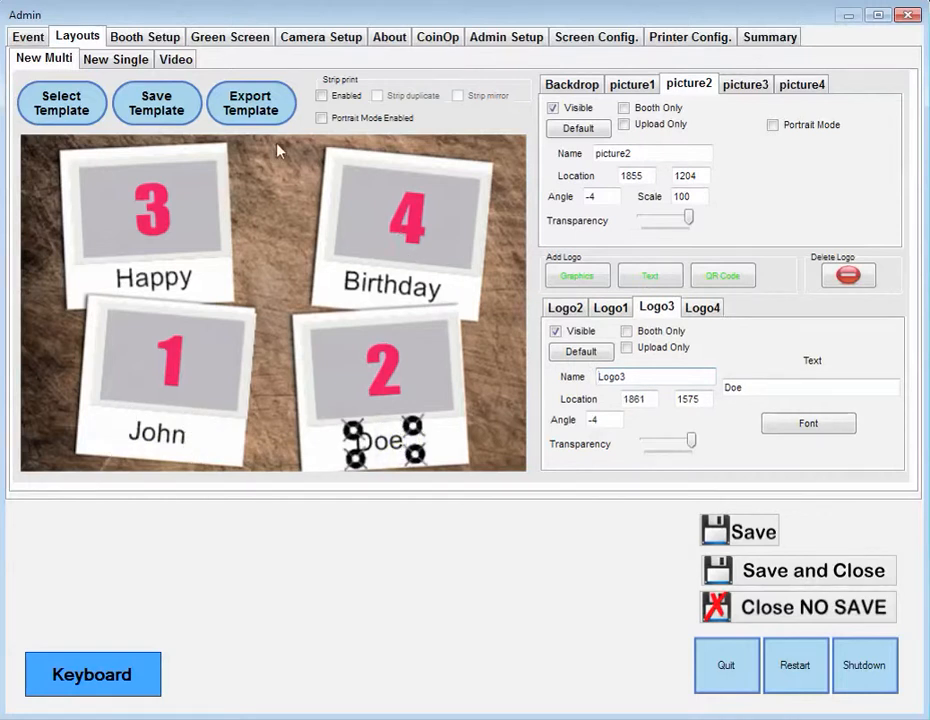